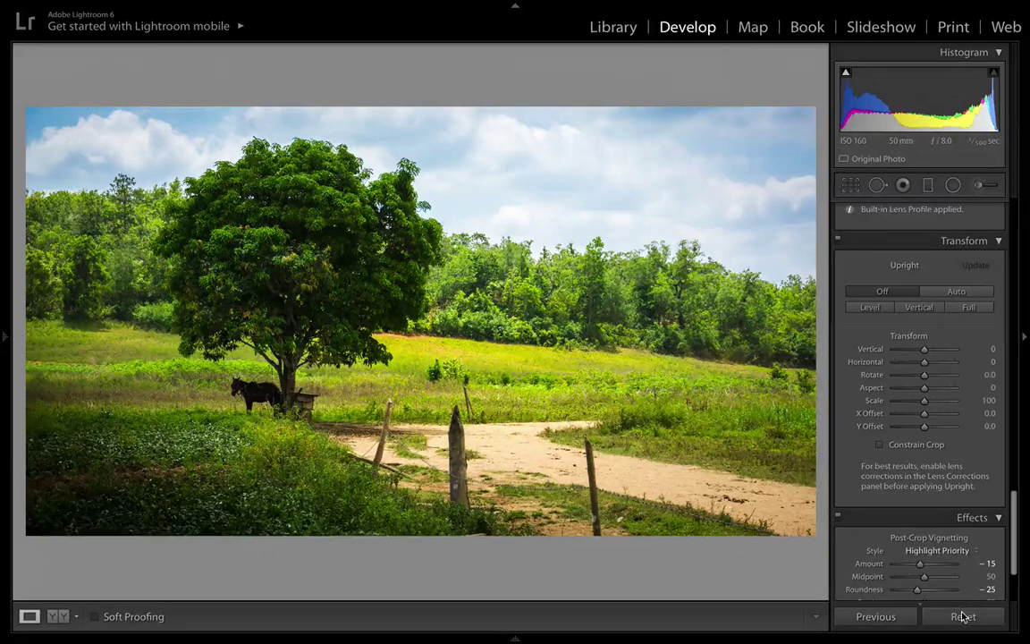
Reset all the photo's edits, and crop a strip off the top and bottom to make the frame wider in proportion.
click(962, 616)
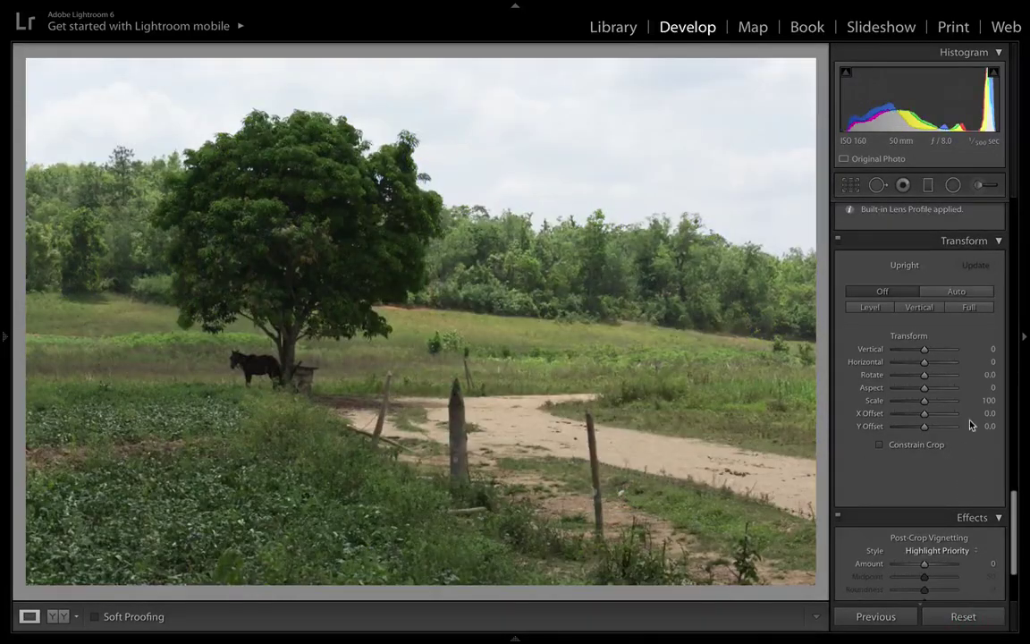
scroll(968, 423, up, 10)
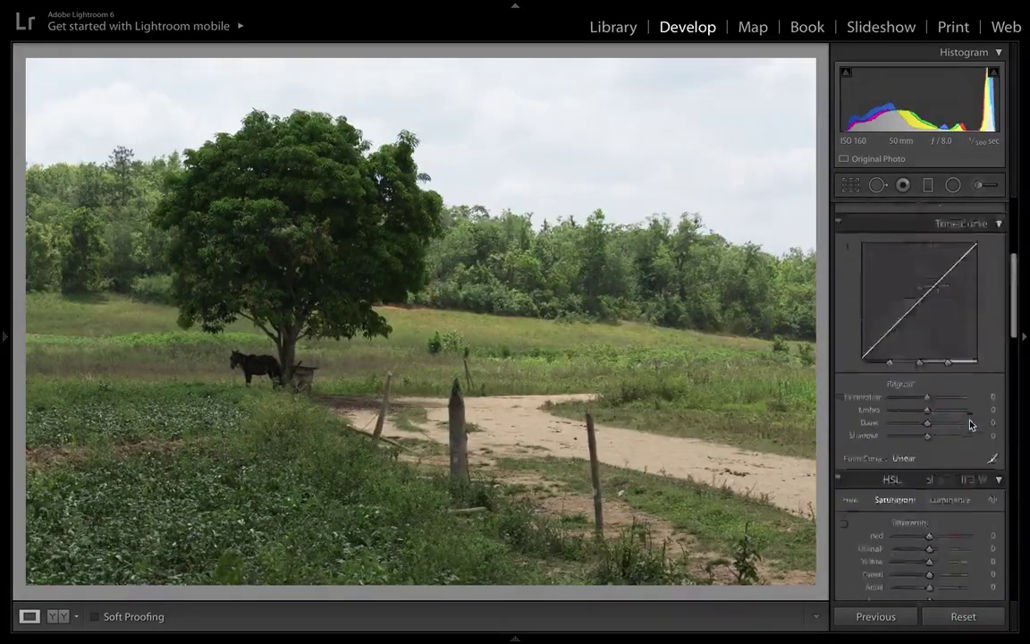
click(850, 184)
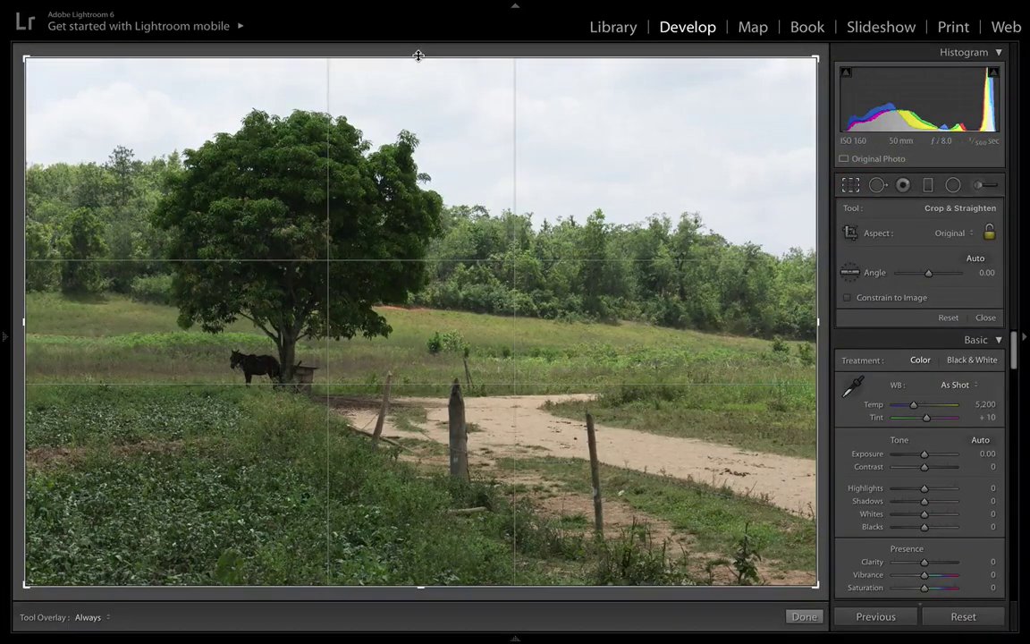
drag(418, 55, 416, 59)
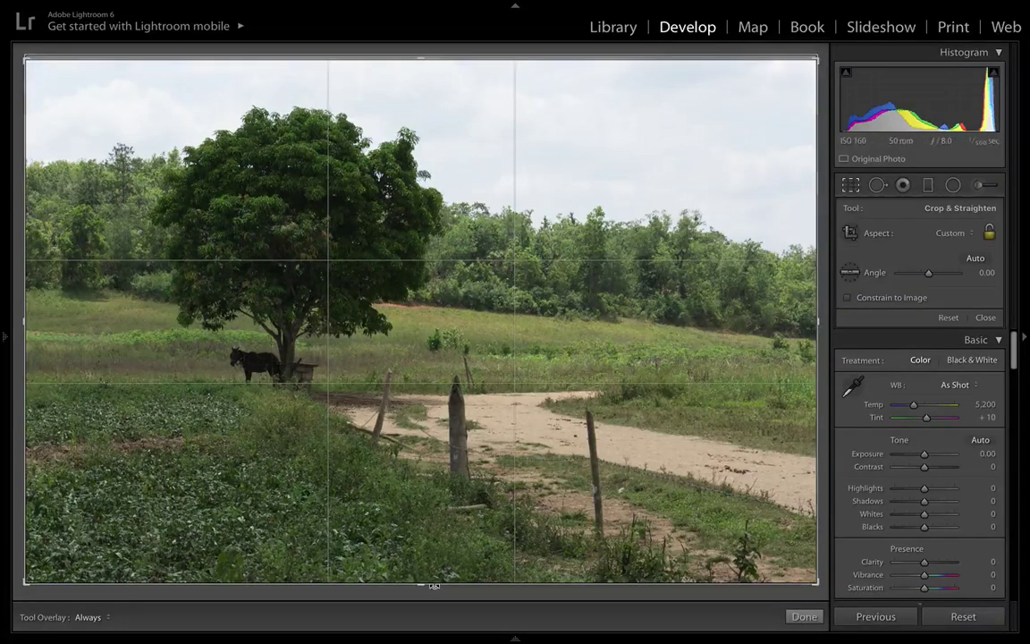
drag(422, 583, 424, 564)
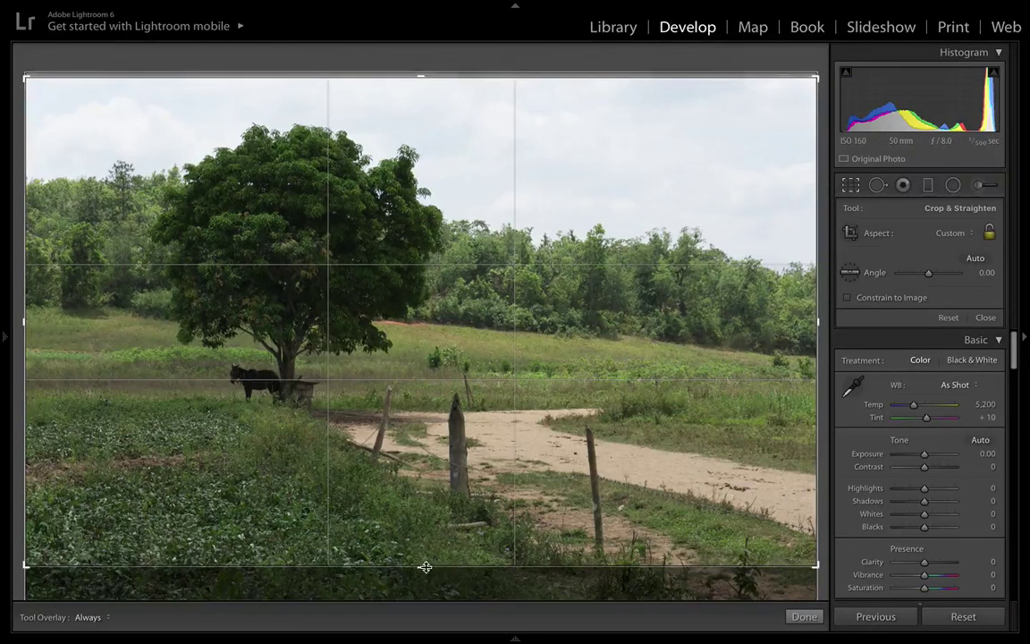
drag(423, 566, 420, 561)
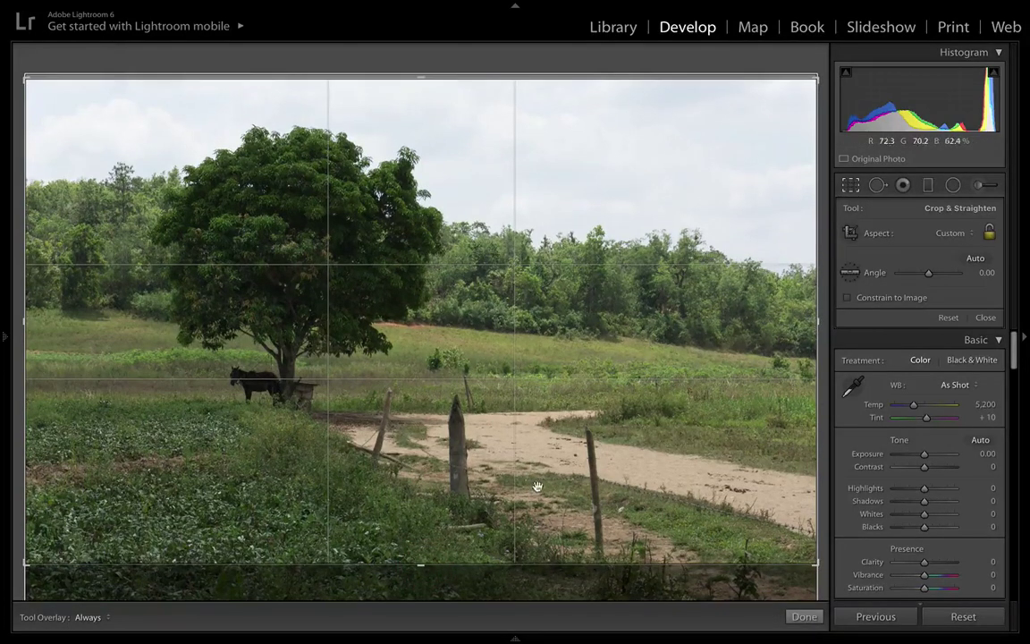
drag(421, 564, 421, 559)
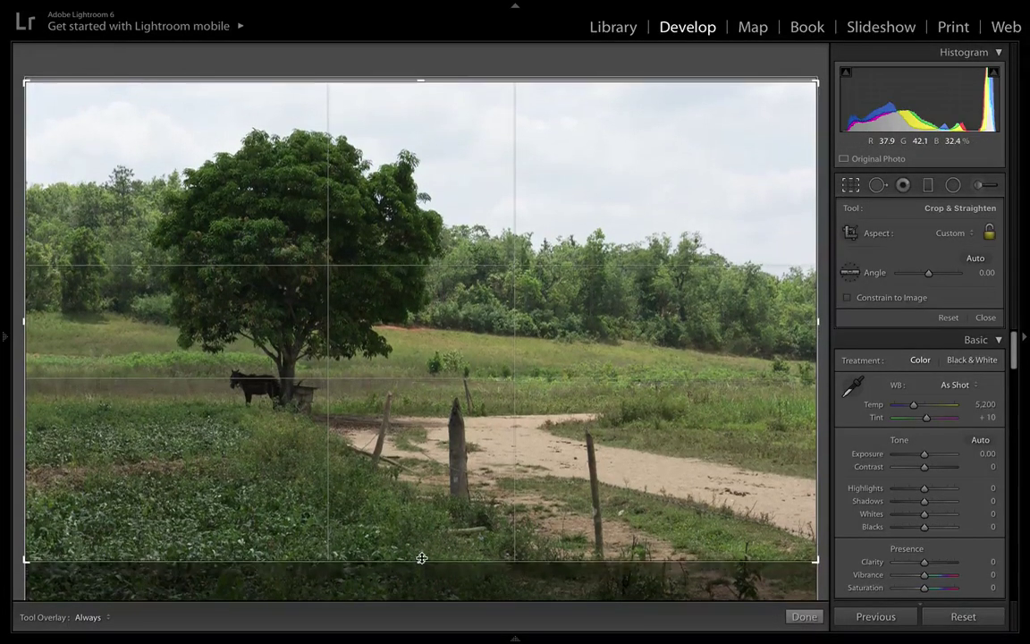
click(796, 616)
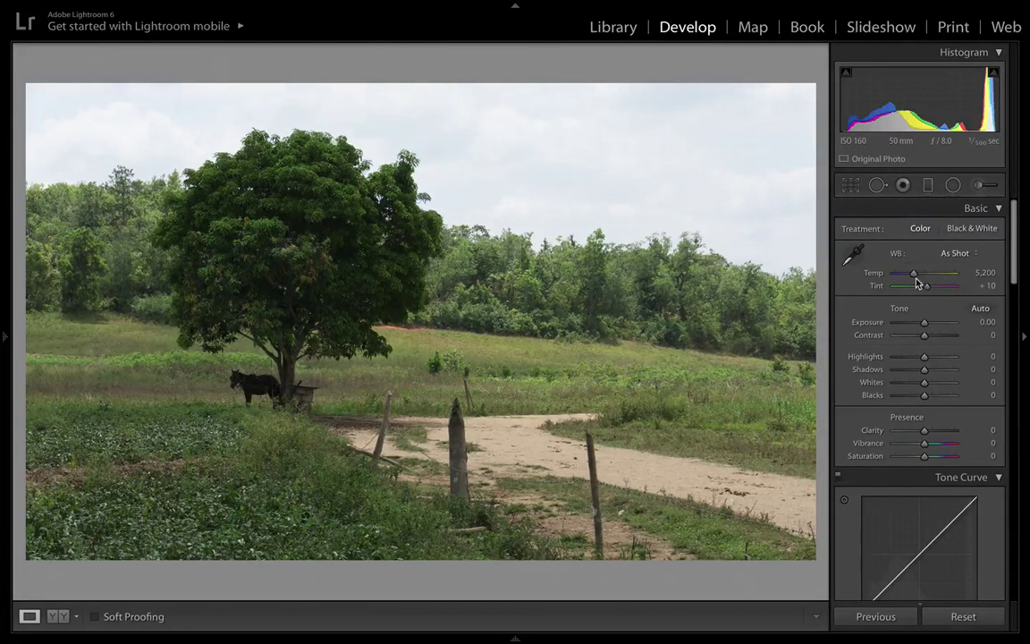
Set the white balance temperature to 5,333, exposure to -0.25, contrast to +19 and highlights to -94.
drag(913, 273, 915, 274)
click(925, 324)
mouse_move(924, 325)
mouse_down()
mouse_move(927, 357)
mouse_move(893, 360)
mouse_move(931, 340)
mouse_up()
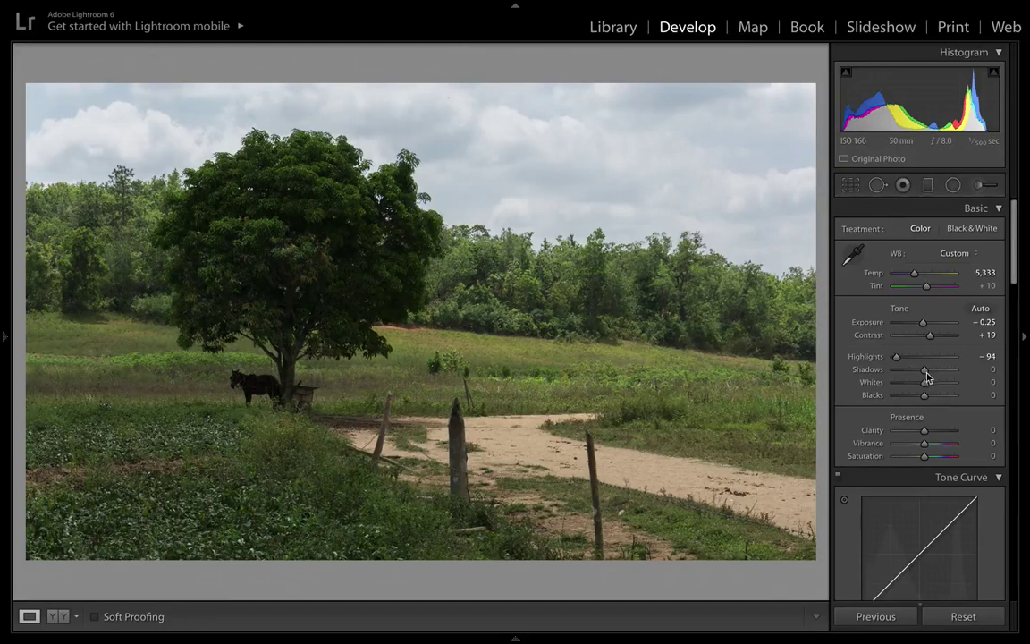
Set shadows to +61, whites to +70 and blacks to -19, and adjust exposure to -0.35, contrast to +15 and highlights to -100.
drag(925, 376, 945, 378)
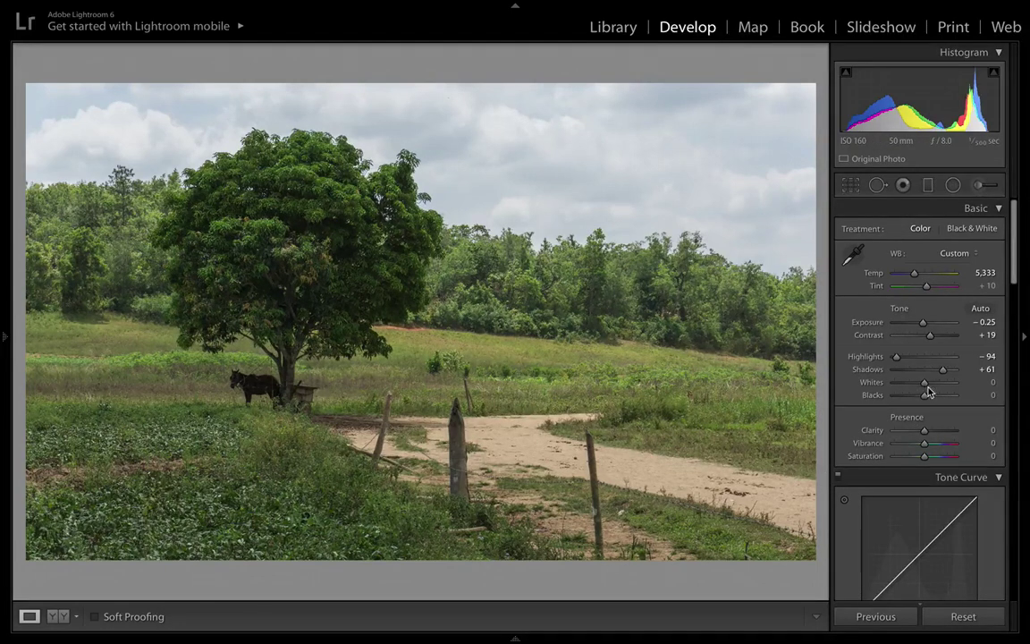
mouse_move(925, 382)
mouse_down()
mouse_move(948, 385)
mouse_move(921, 401)
mouse_up()
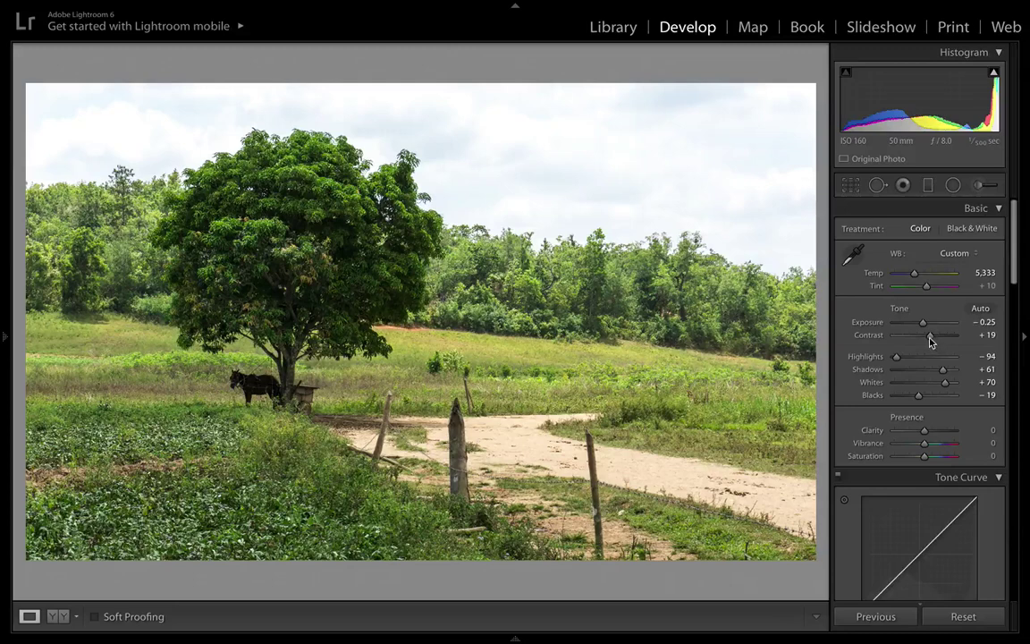
drag(930, 340, 892, 360)
drag(924, 326, 923, 327)
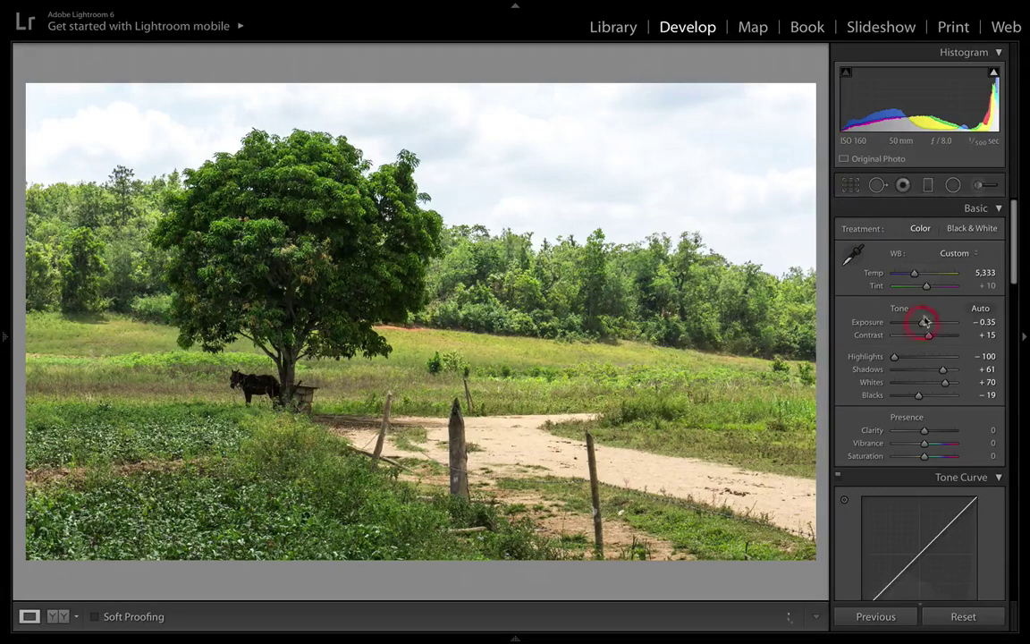
Add a graduated filter over the sky down to the treeline, with highlights at -100 and exposure at -0.44.
click(928, 184)
double_click(854, 232)
drag(483, 190, 477, 279)
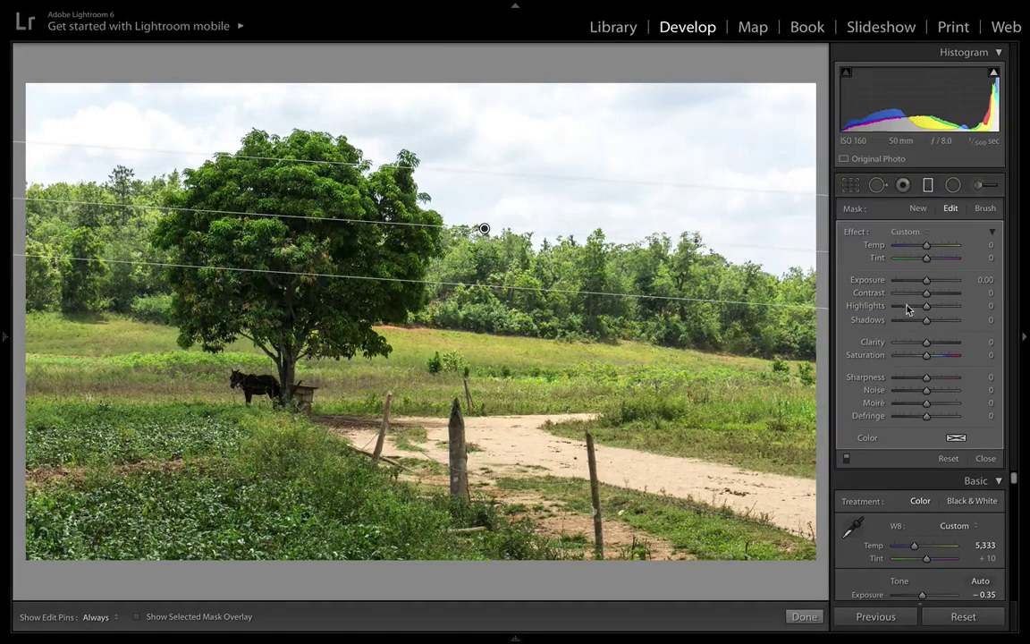
drag(928, 309, 897, 308)
click(987, 279)
drag(927, 282, 924, 285)
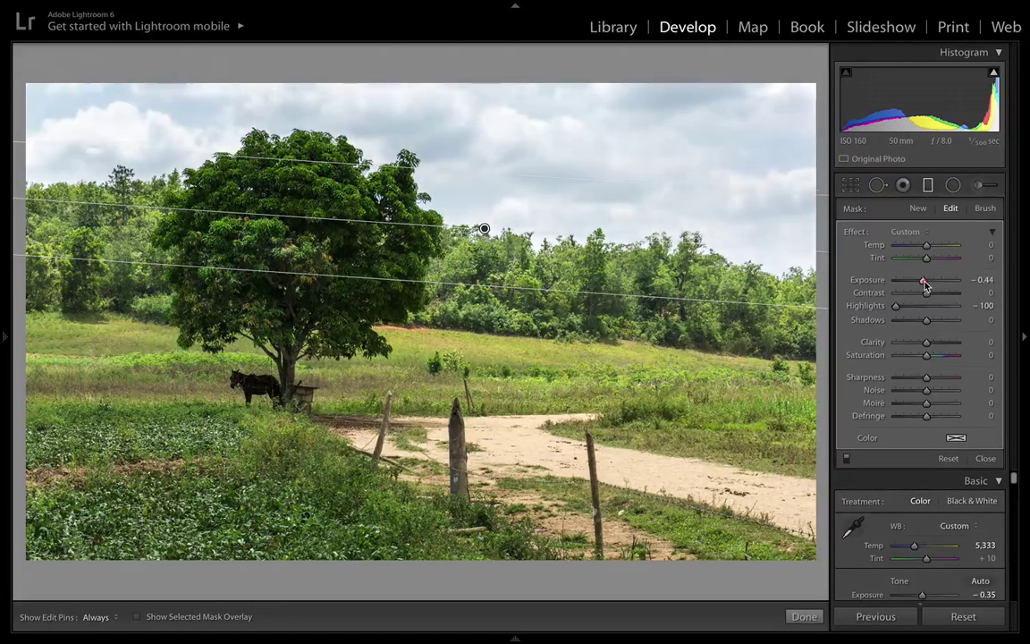
click(804, 616)
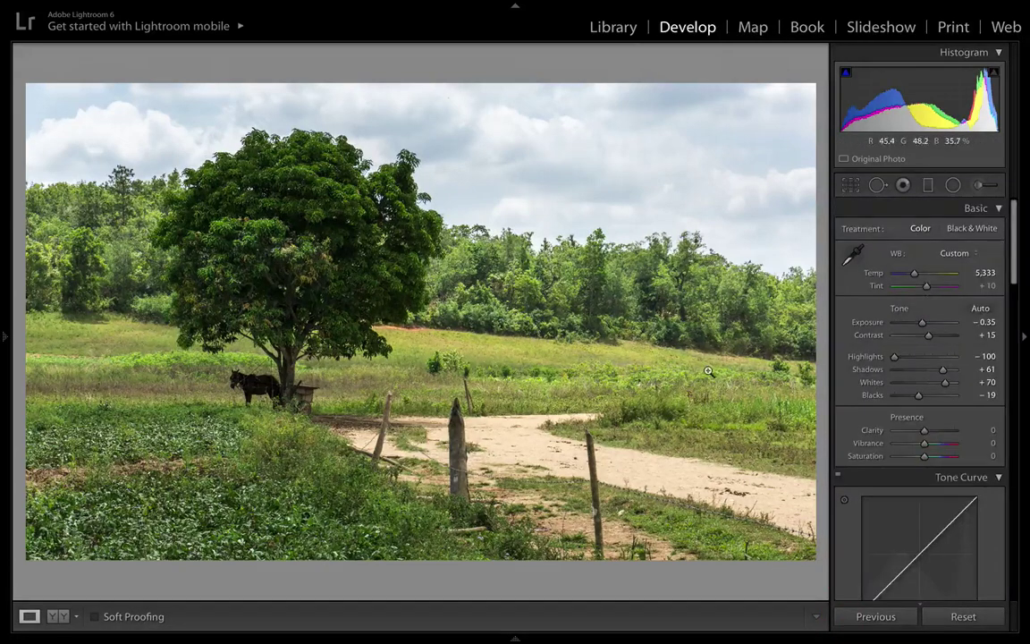
Set the photo's clarity to +9, vibrance to +28 and saturation to +14.
scroll(930, 385, down, 2)
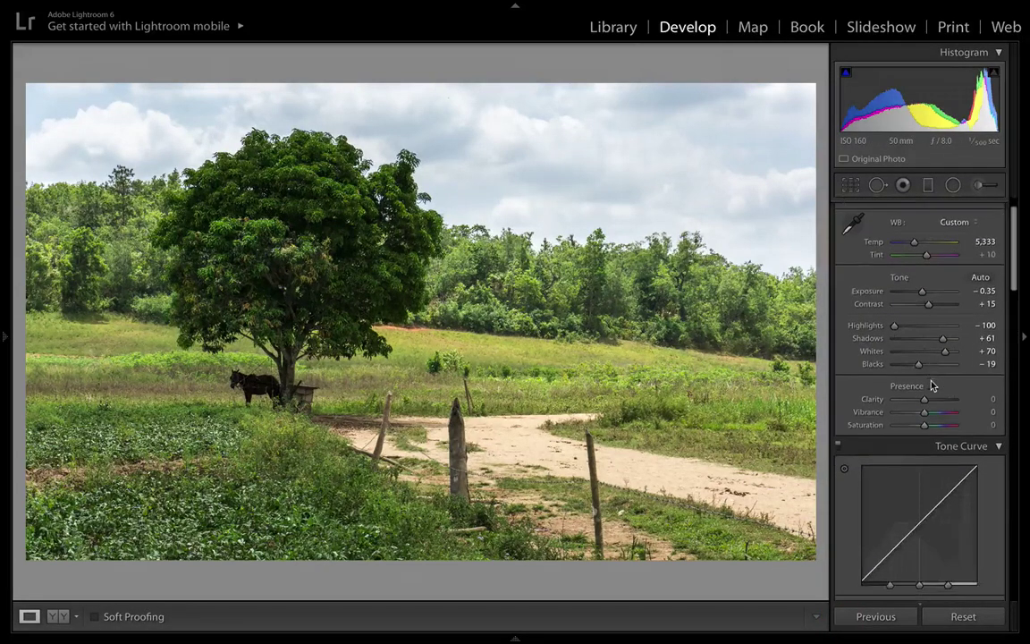
mouse_move(925, 399)
mouse_down()
mouse_move(945, 404)
mouse_move(924, 400)
mouse_move(936, 417)
mouse_move(929, 427)
mouse_move(930, 418)
mouse_up()
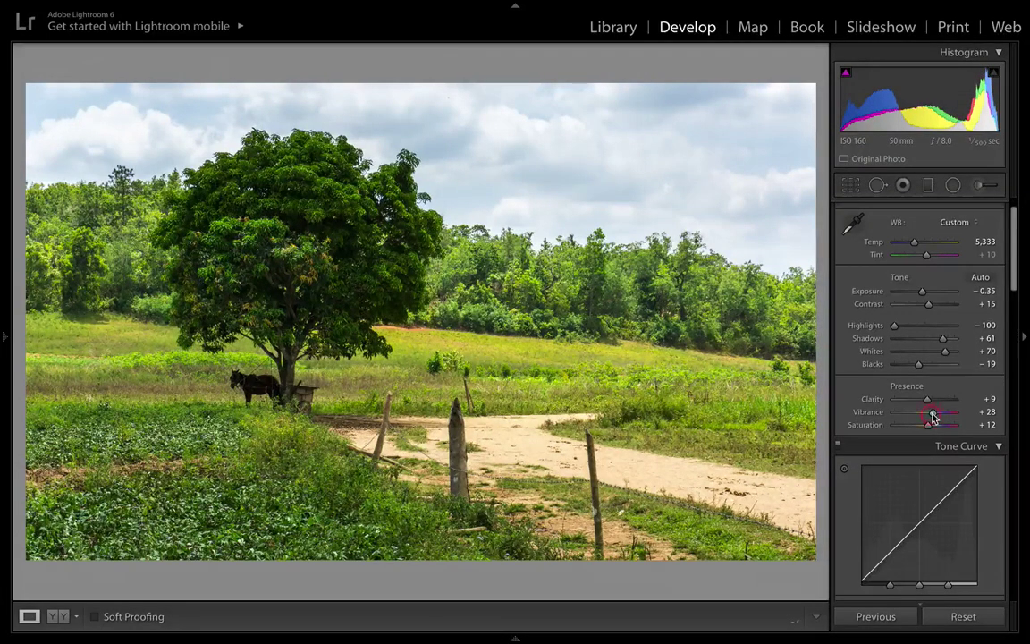
drag(929, 427, 929, 428)
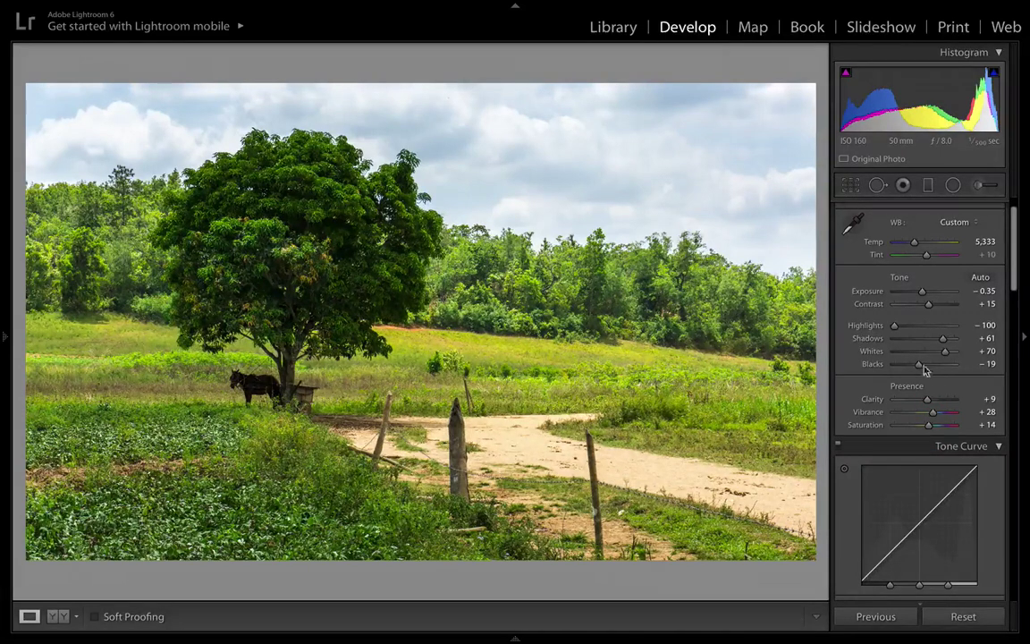
Adjust the basic tones to whites +59, shadows +50 and contrast +17.
drag(945, 353, 941, 354)
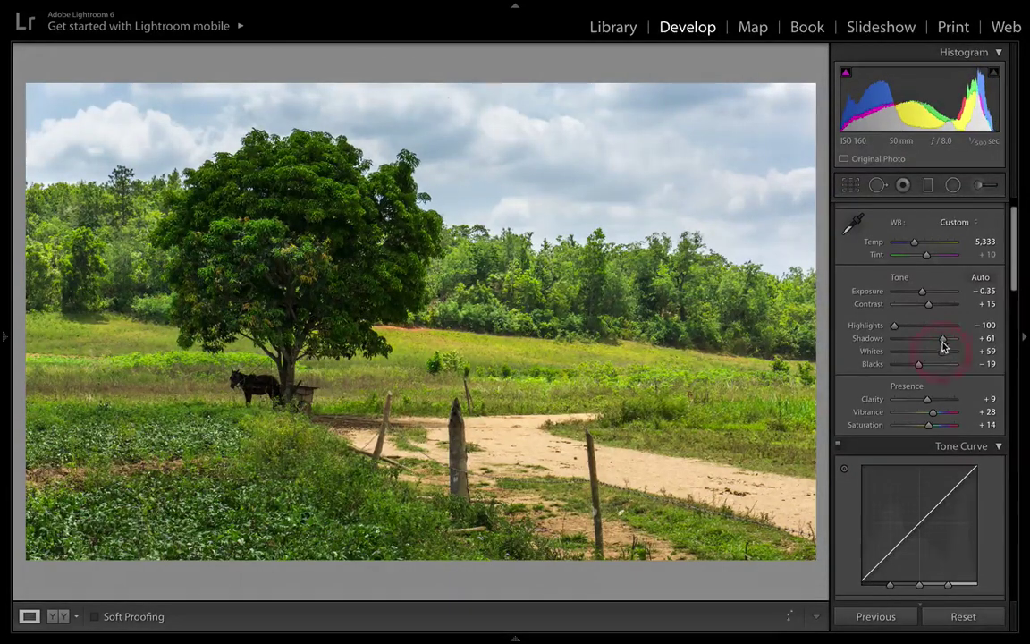
drag(944, 342, 932, 324)
scroll(938, 340, up, 1)
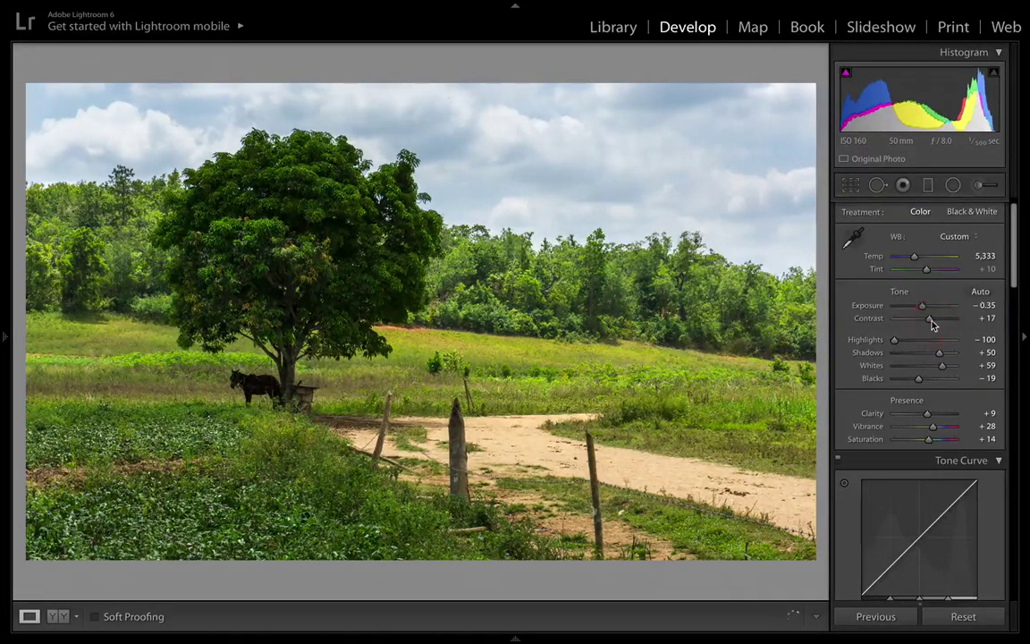
scroll(930, 325, up, 1)
Shape the tone curve with highlights at -39, lights at -2, darks at +11 and shadows at -4.
scroll(931, 326, down, 5)
scroll(931, 325, down, 5)
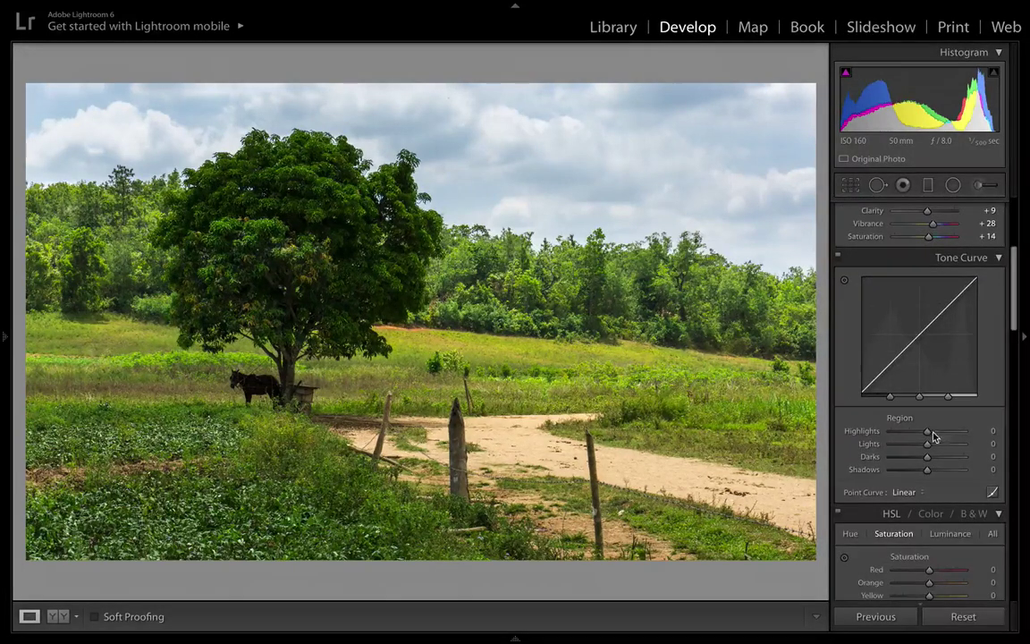
drag(928, 435, 932, 433)
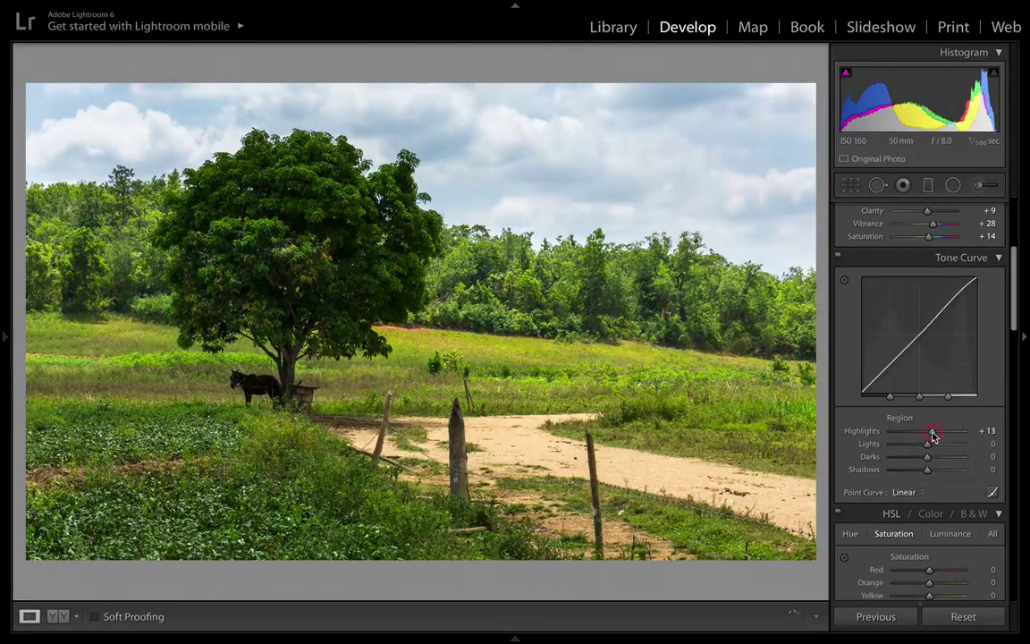
scroll(953, 386, up, 1)
scroll(953, 386, up, 1)
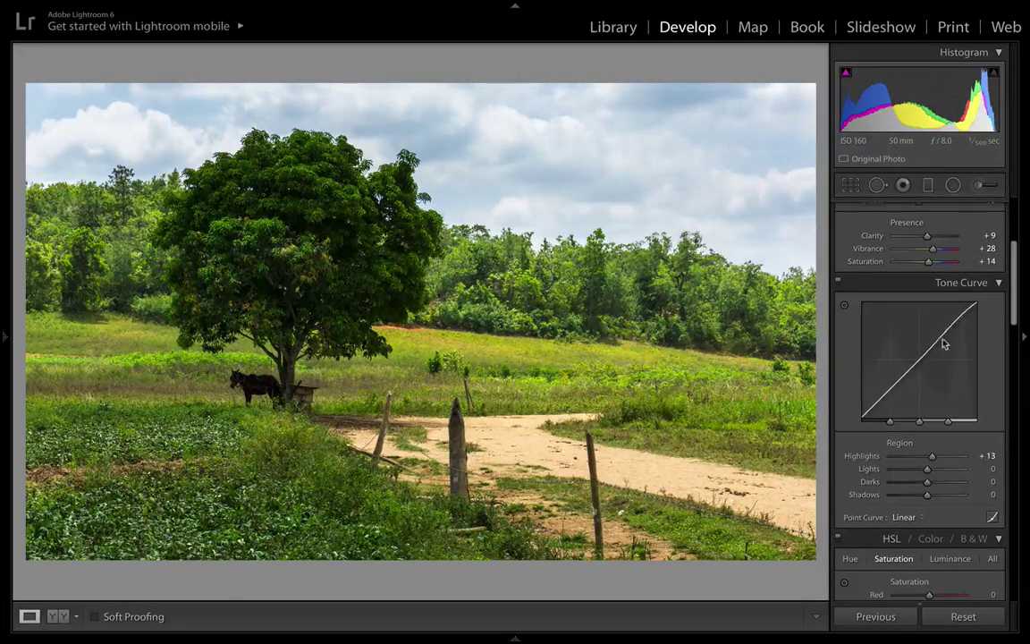
drag(948, 331, 947, 332)
scroll(947, 332, down, 1)
mouse_move(931, 445)
mouse_down()
mouse_move(921, 450)
mouse_move(912, 434)
mouse_move(923, 439)
mouse_up()
scroll(932, 449, down, 1)
scroll(916, 437, down, 1)
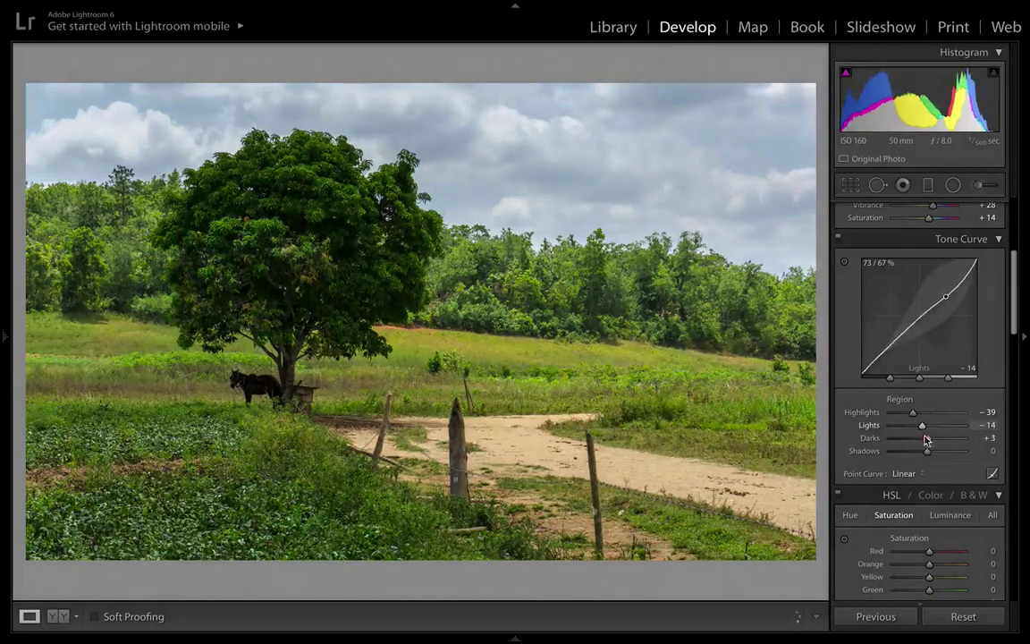
drag(923, 439, 929, 440)
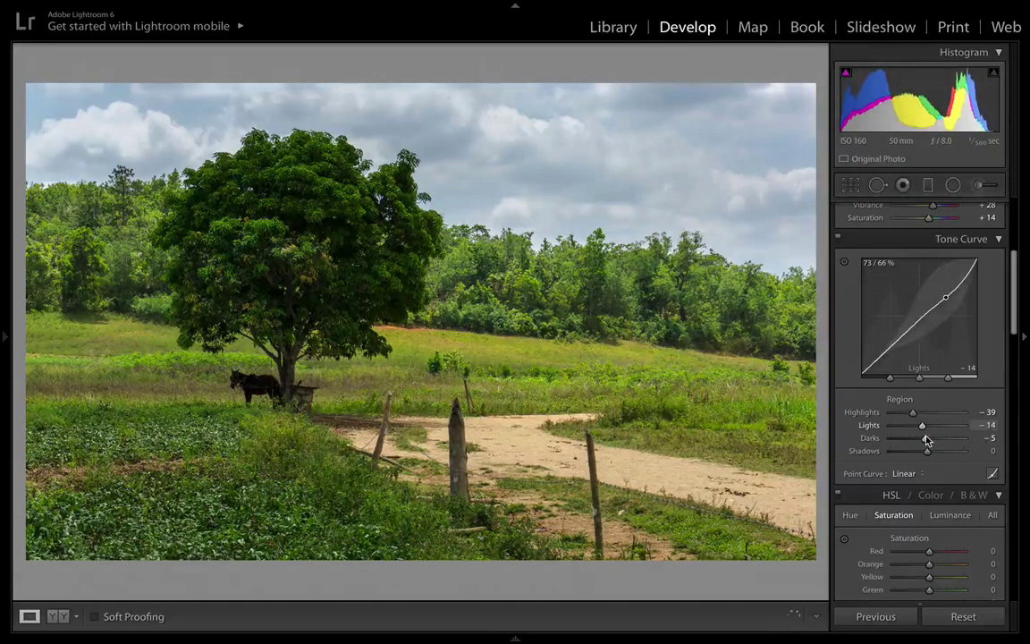
mouse_move(927, 451)
mouse_down()
mouse_move(933, 437)
mouse_move(919, 430)
mouse_move(930, 430)
mouse_up()
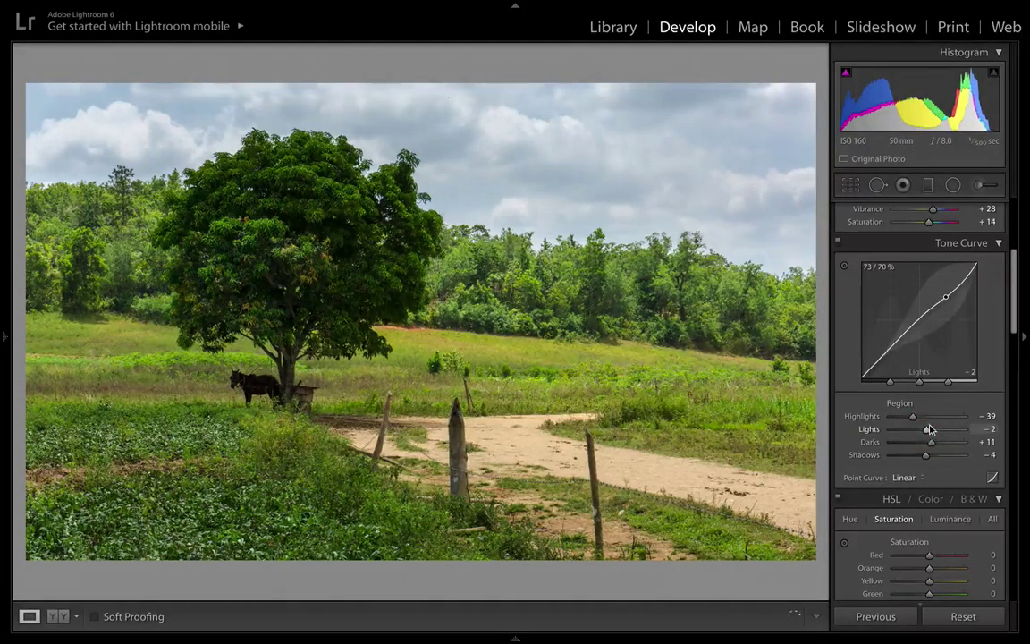
Raise the saturation of the blue tones to +49 in the HSL adjustments.
scroll(929, 430, down, 3)
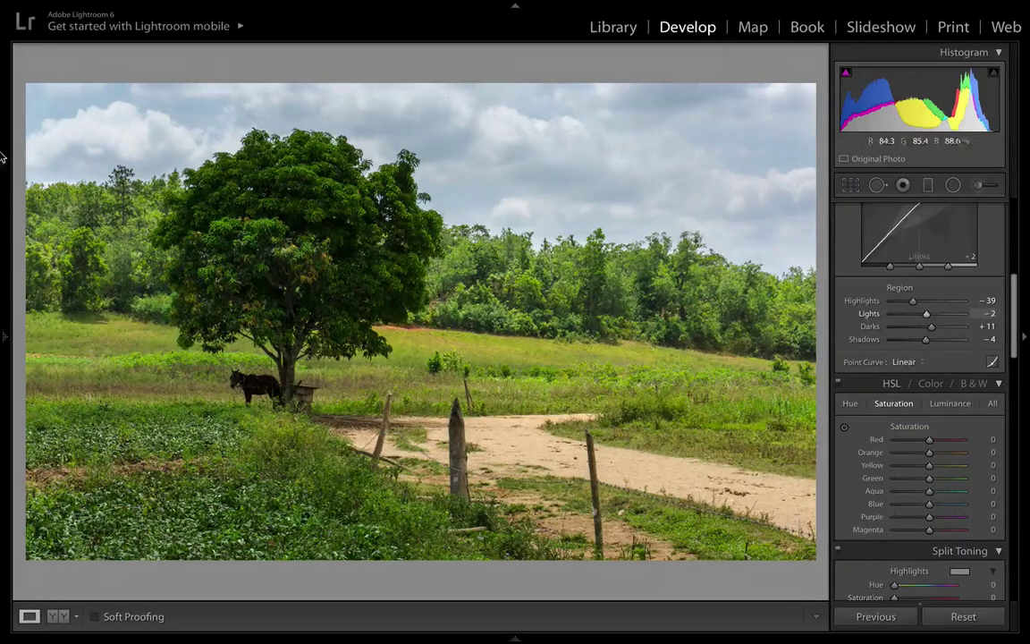
scroll(854, 378, down, 2)
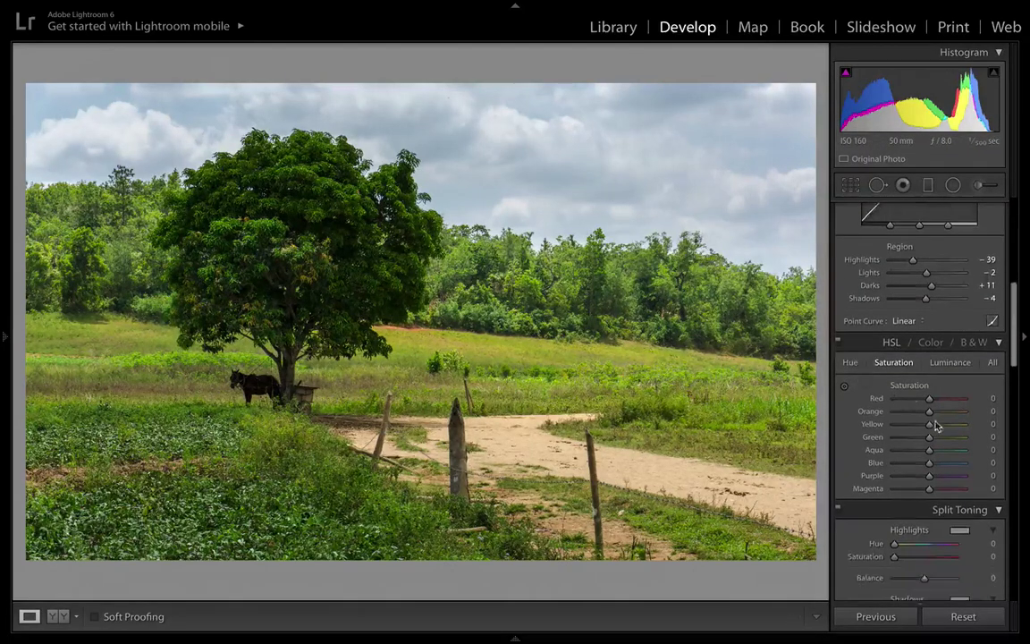
mouse_move(930, 466)
mouse_down()
mouse_move(984, 463)
mouse_move(1004, 474)
mouse_move(935, 466)
mouse_move(946, 466)
mouse_up()
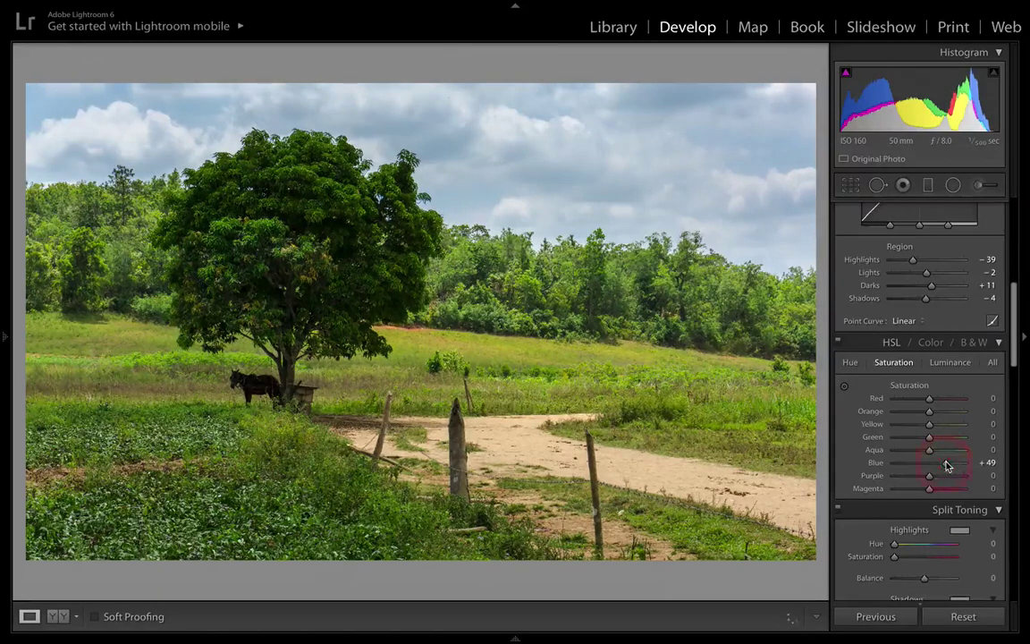
scroll(946, 466, up, 2)
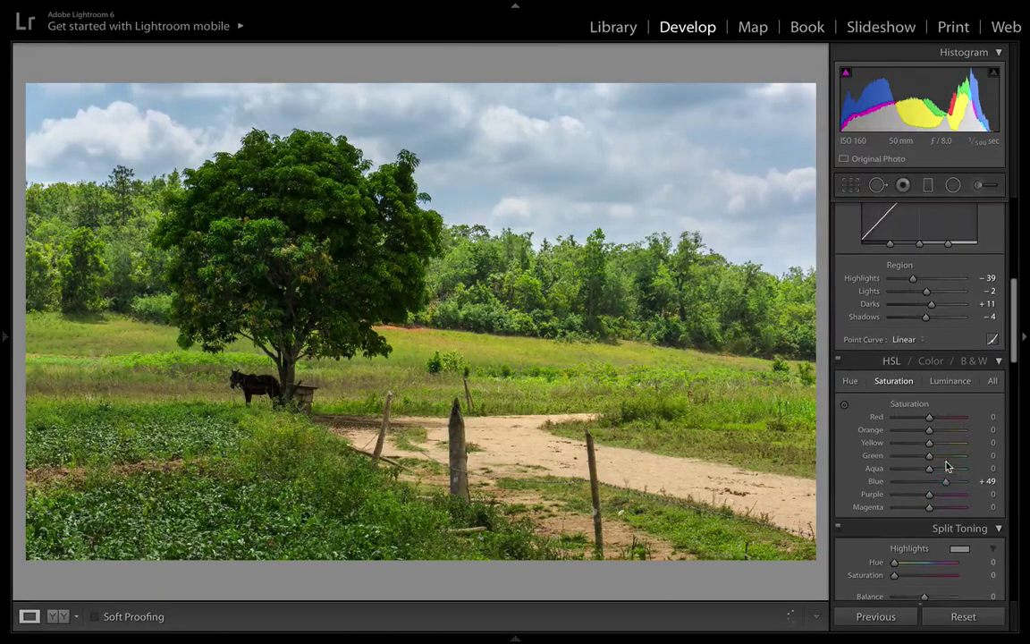
Move the existing sky graduated filter slightly upward and set its temperature to -3.
click(929, 187)
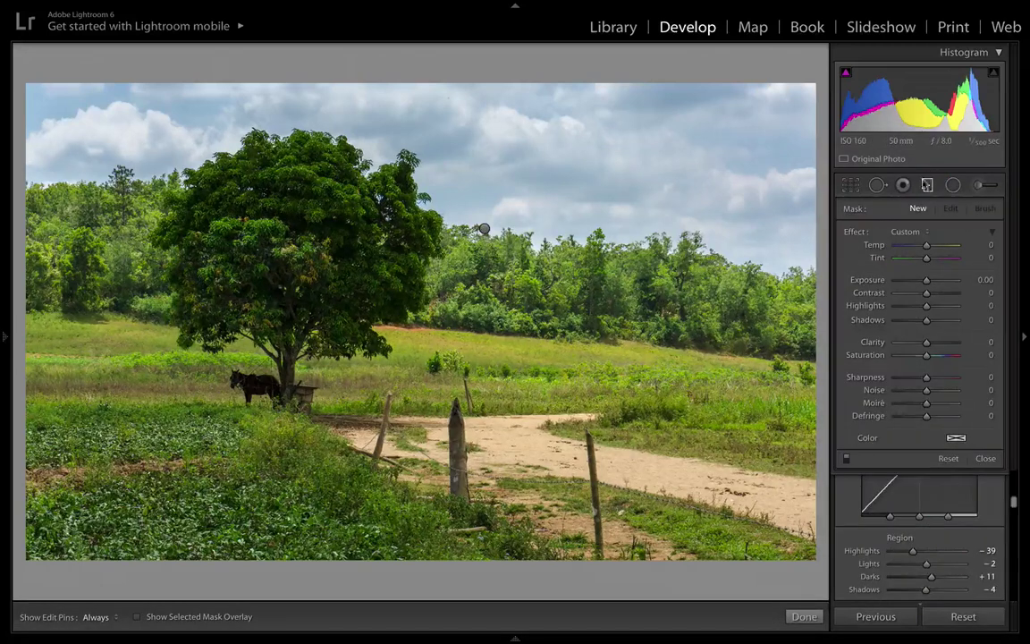
click(483, 230)
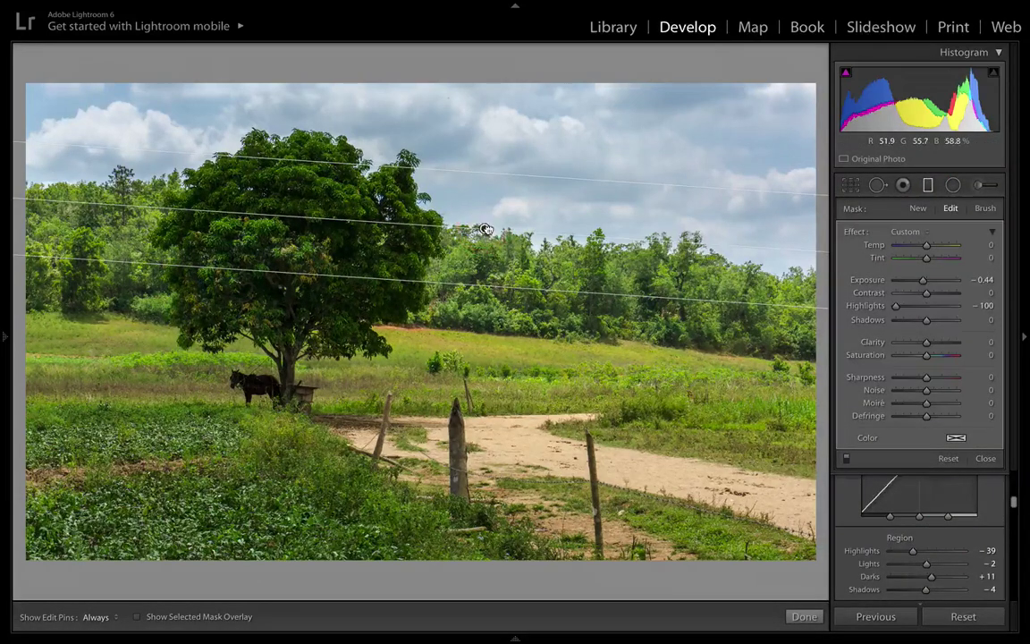
drag(484, 230, 479, 224)
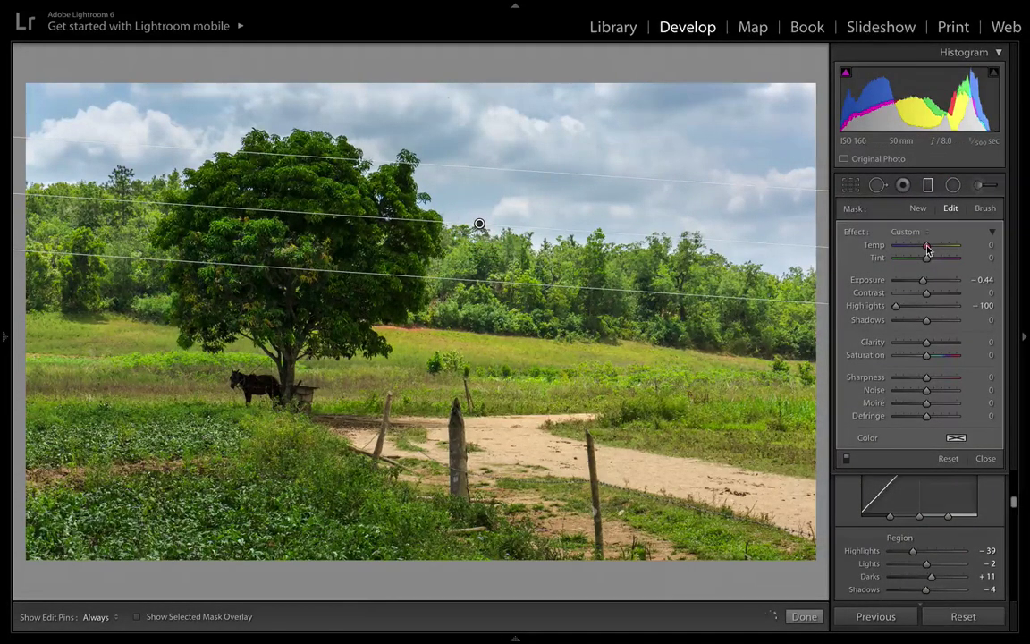
drag(926, 250, 929, 248)
drag(926, 247, 926, 248)
drag(926, 248, 929, 248)
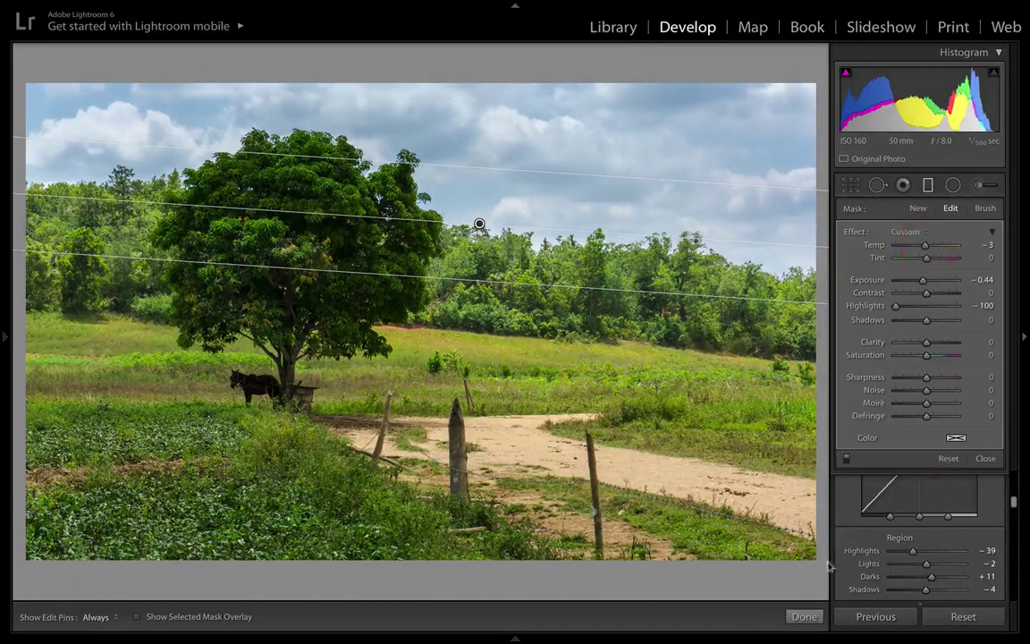
click(804, 616)
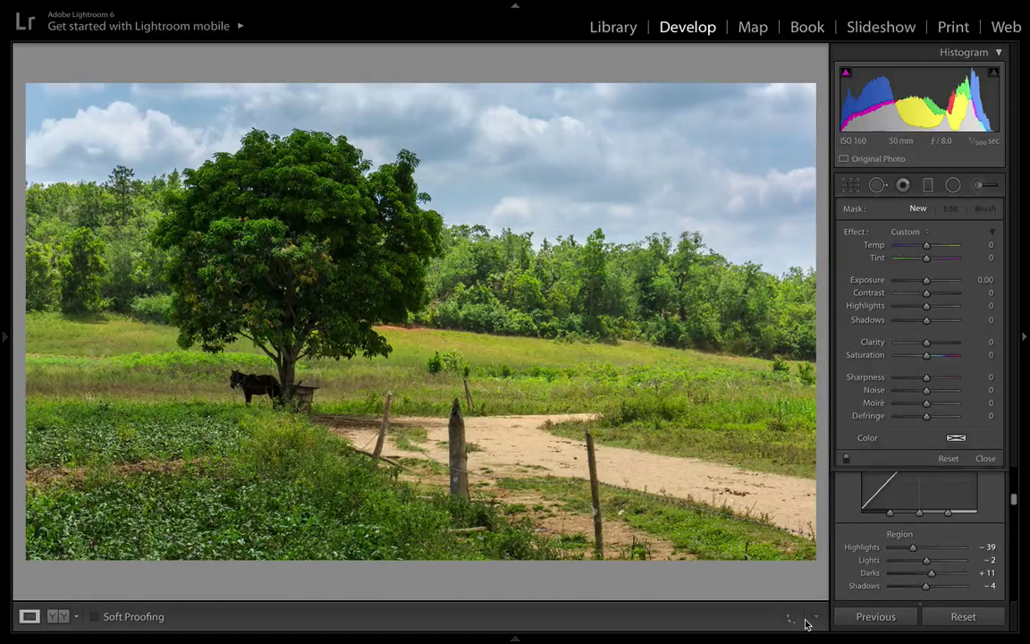
Set the luminance of the blue tones to +19 in the HSL adjustments.
scroll(973, 462, down, 3)
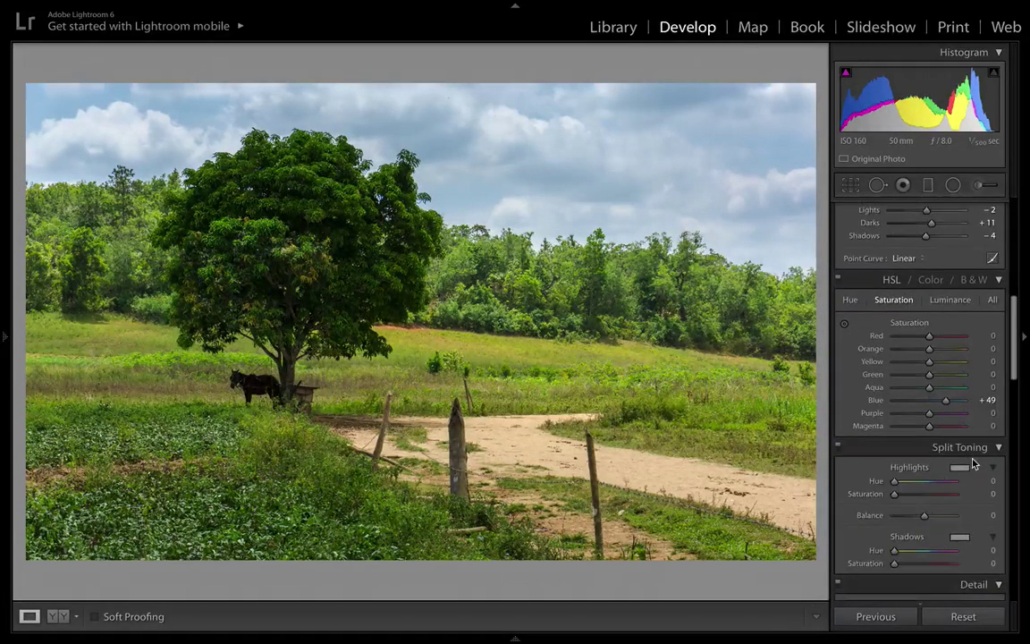
click(948, 279)
mouse_move(930, 379)
mouse_down()
mouse_move(945, 384)
mouse_move(923, 383)
mouse_move(936, 382)
mouse_up()
Sharpen the photo with amount 60, radius 1.3 and detail 50, checking the tree at close range.
scroll(936, 382, down, 5)
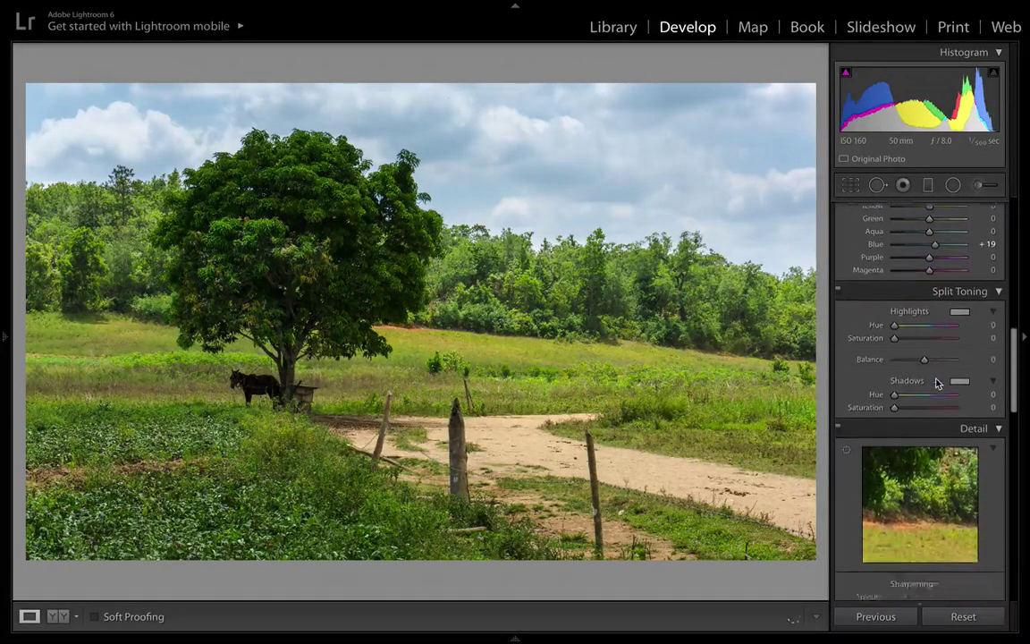
scroll(949, 359, down, 4)
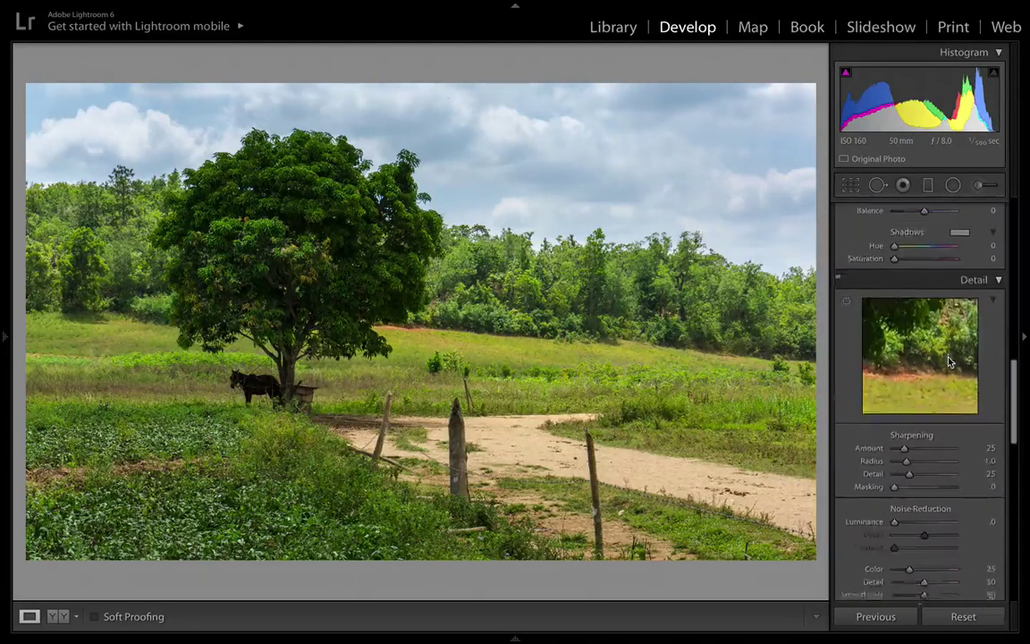
click(375, 192)
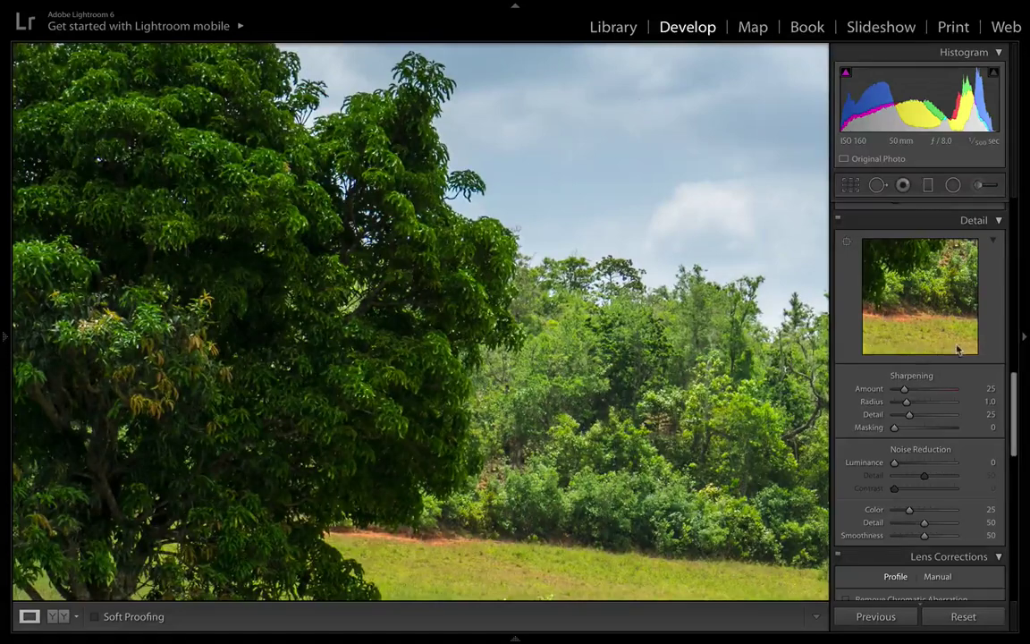
drag(906, 393, 918, 393)
drag(907, 407, 920, 418)
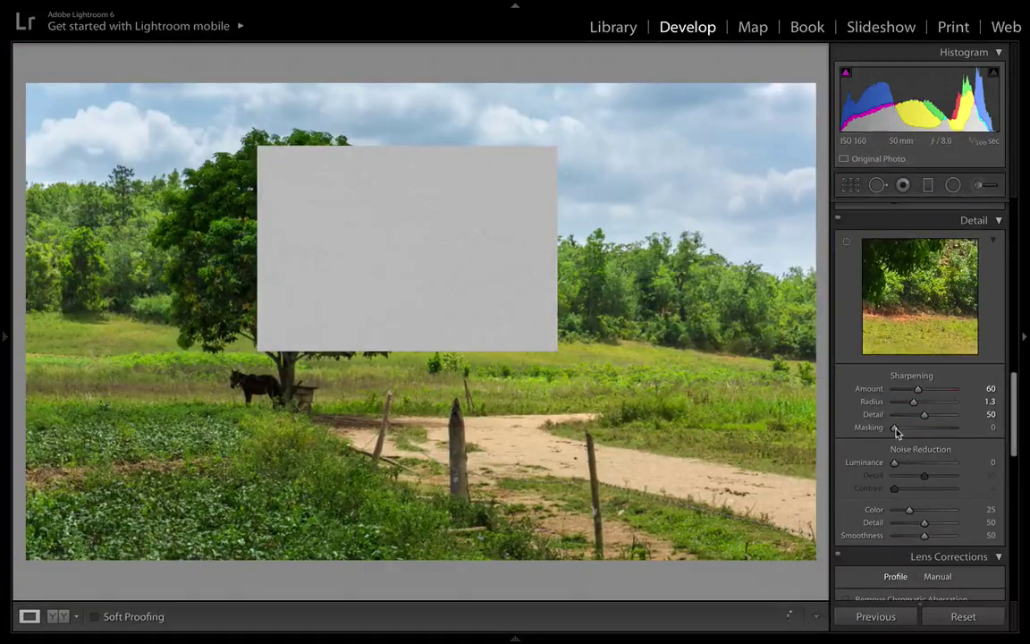
Set the sharpening masking to 27 using the black-and-white mask preview, and the luminance noise reduction to 10.
drag(894, 427, 897, 428)
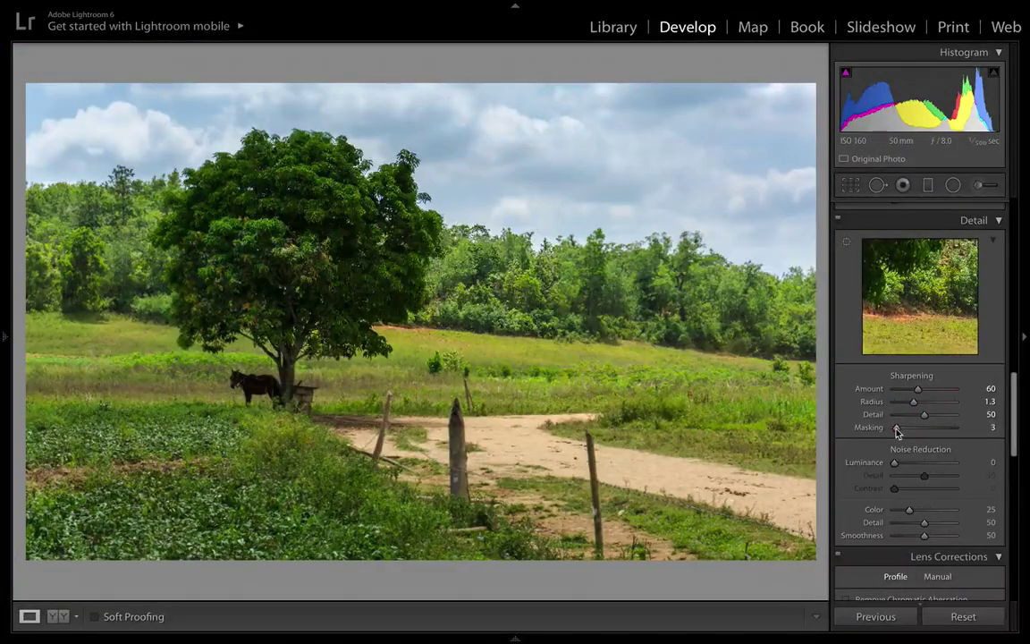
key(alt)
alt+click(897, 430)
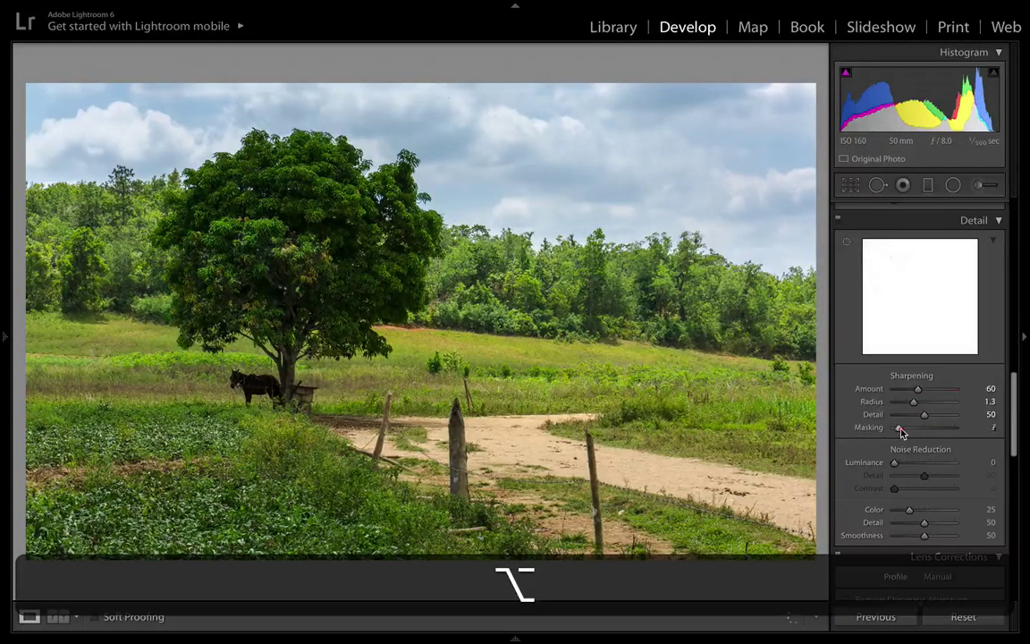
drag(900, 430, 910, 430)
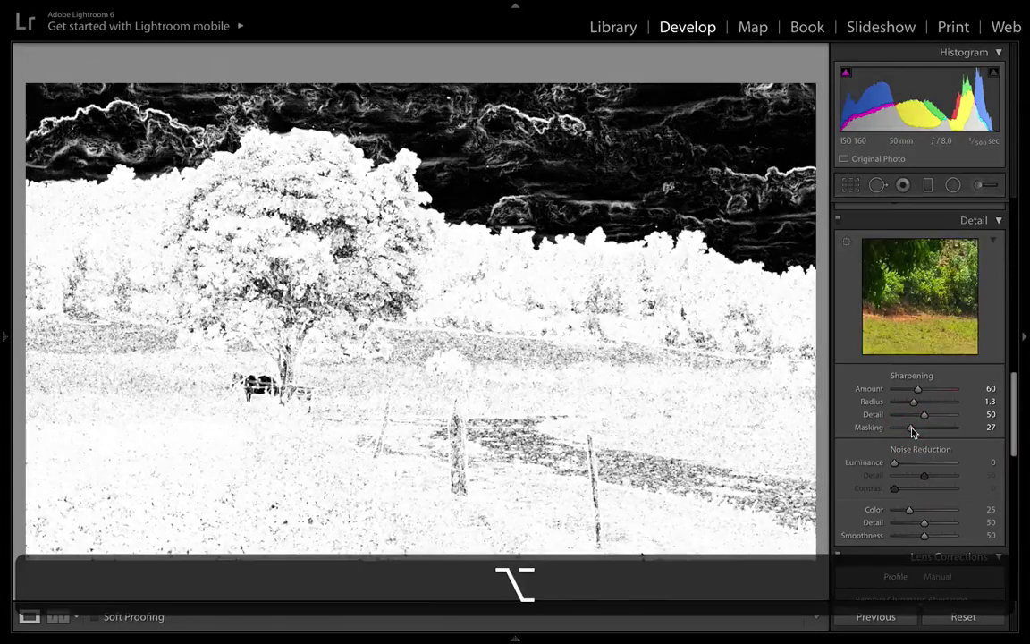
scroll(906, 404, down, 2)
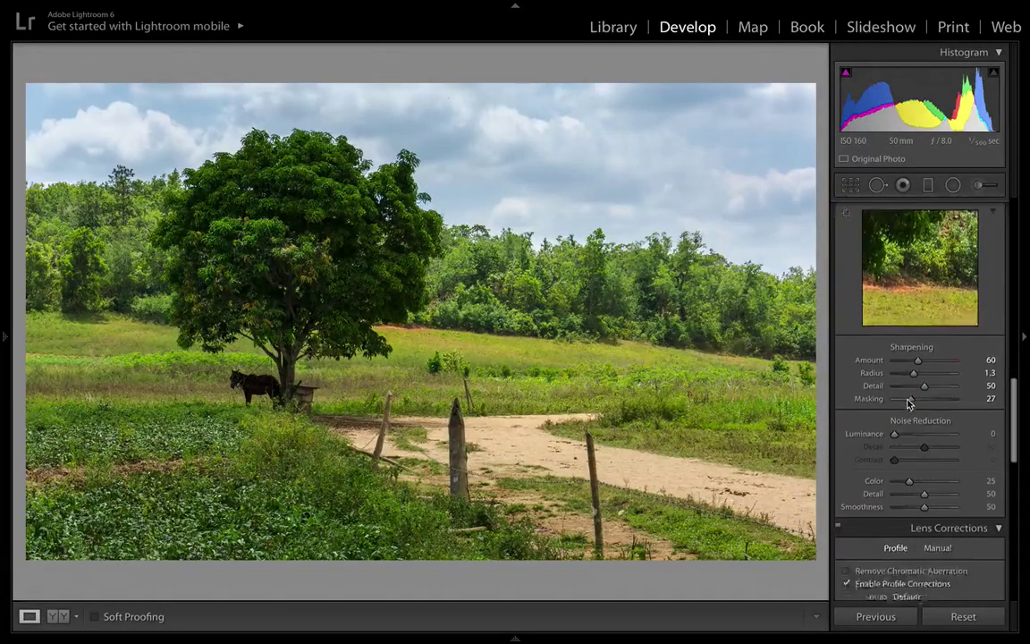
drag(893, 420, 900, 425)
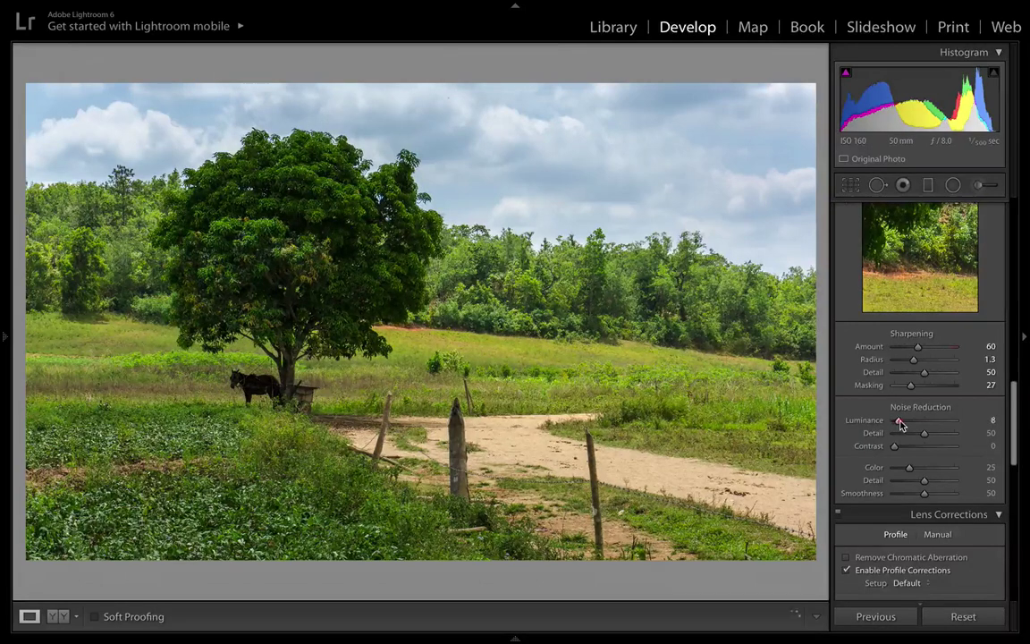
Turn on chromatic aberration removal and turn off the lens profile corrections.
scroll(919, 410, down, 10)
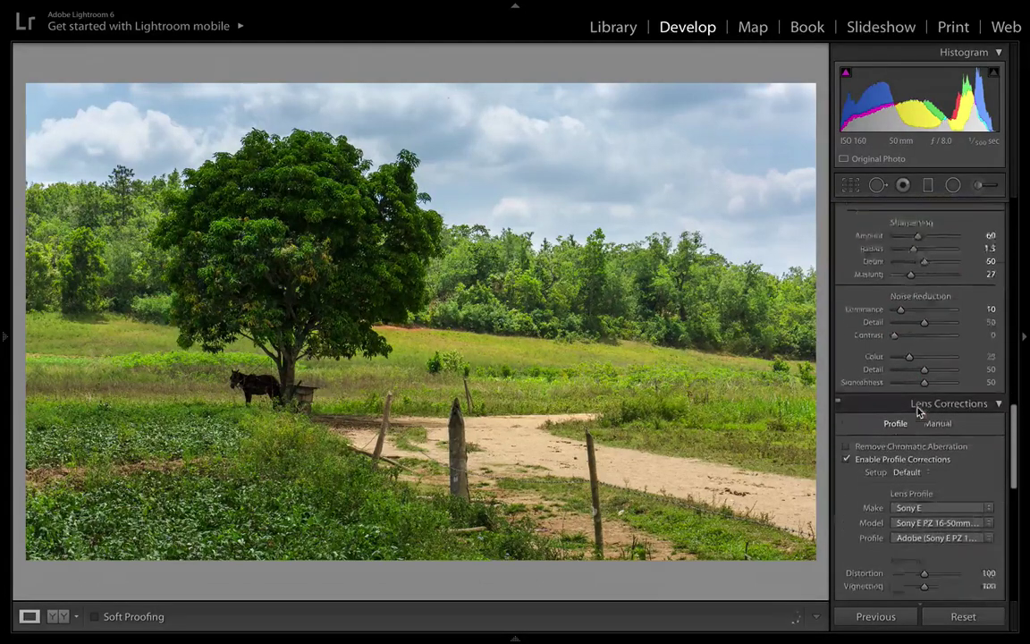
click(901, 344)
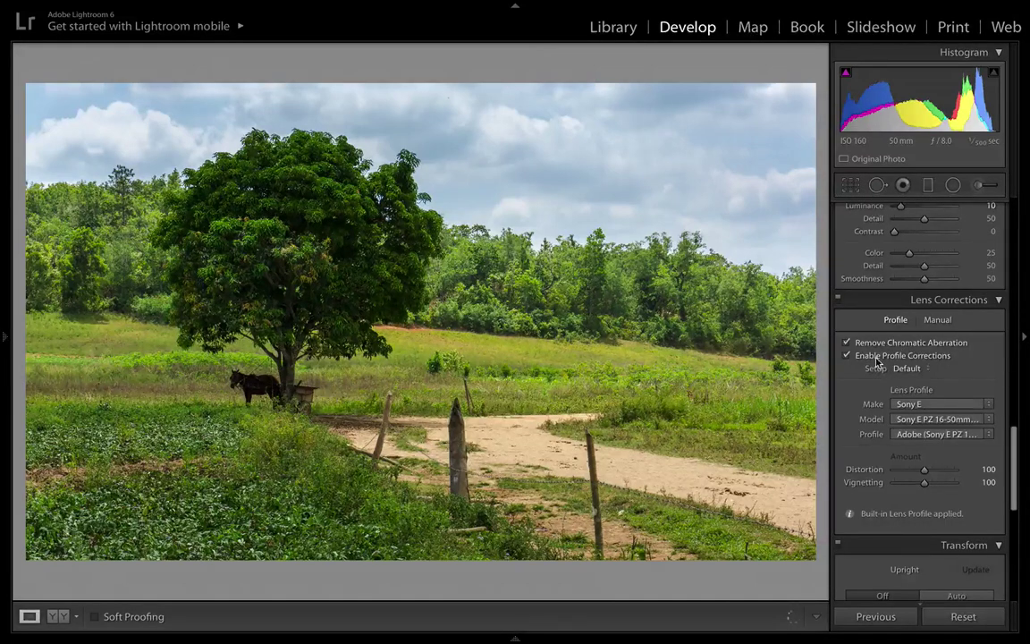
click(878, 359)
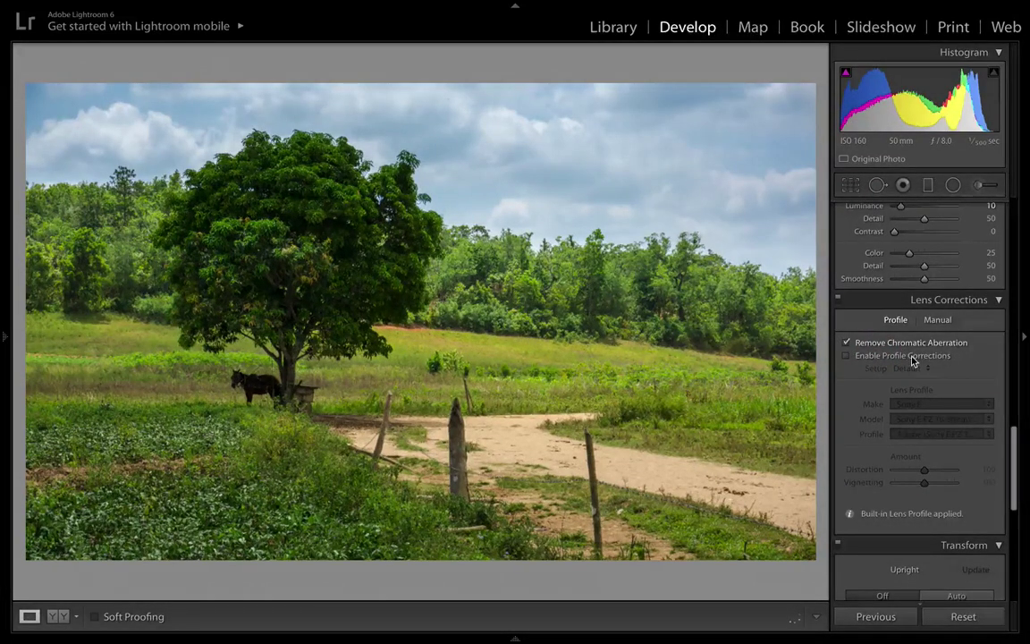
Add a post-crop vignette with amount -13, midpoint 61 and roundness -47, and compare the photo before and after editing.
scroll(912, 361, down, 10)
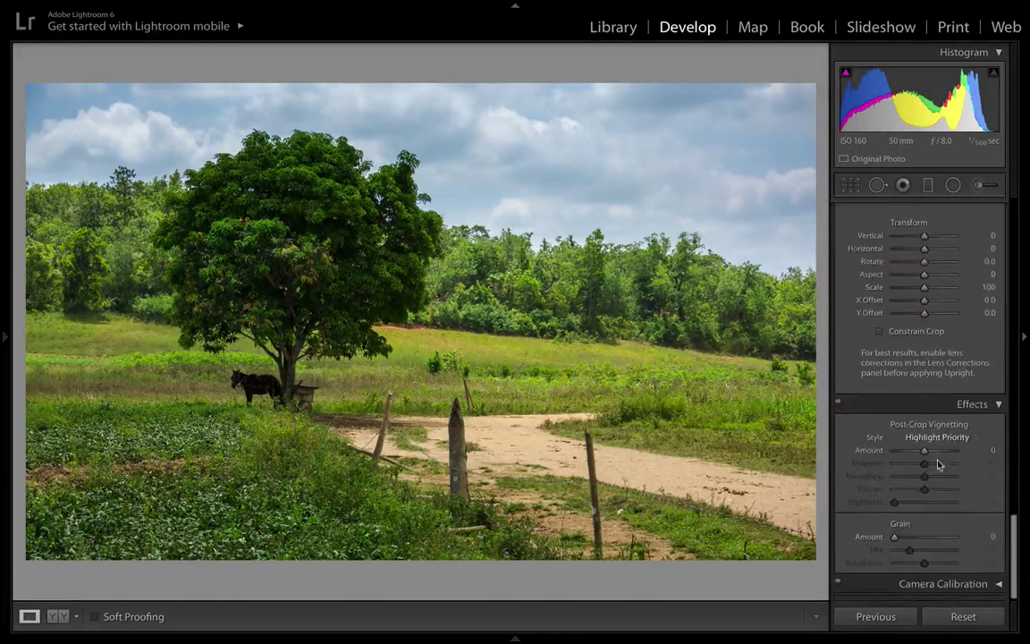
drag(923, 449, 912, 481)
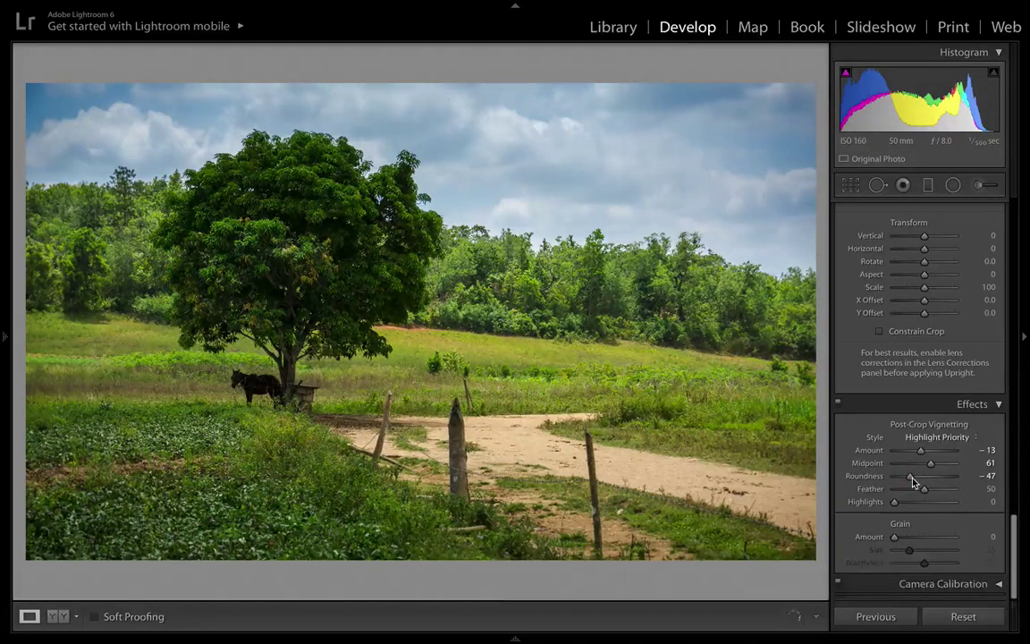
key(y)
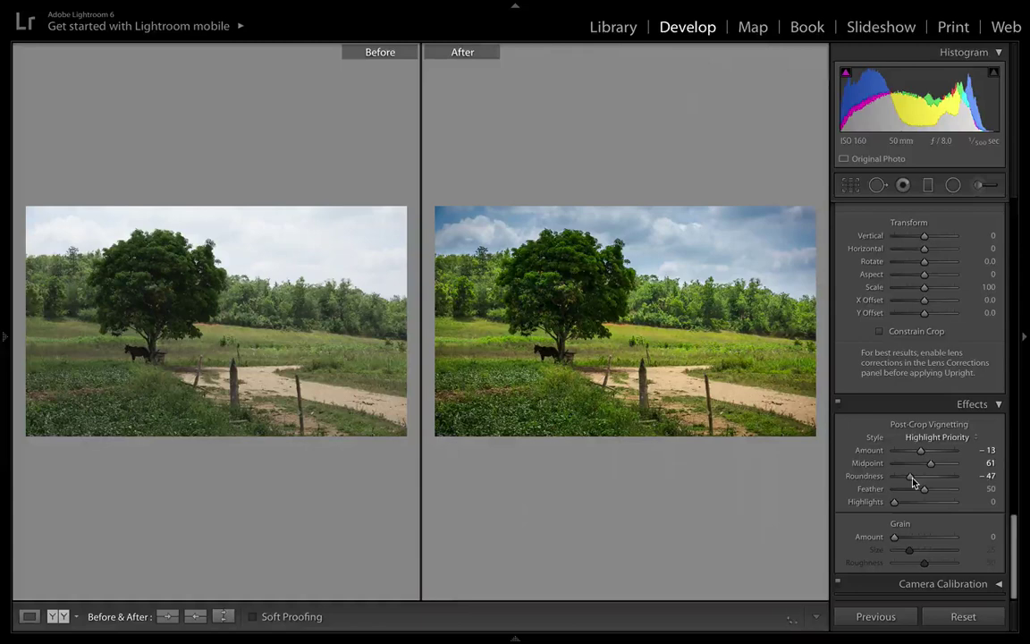
key(y)
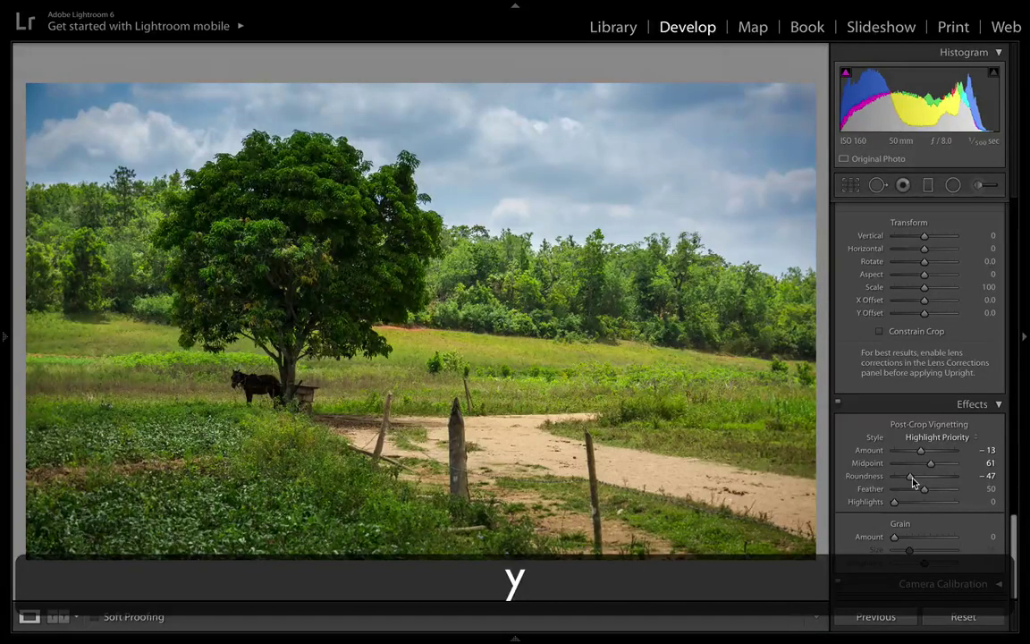
Add a slightly tilted graduated filter with the Darken Bottom preset over the green foreground in the photo's lower-left area.
scroll(944, 411, up, 1)
scroll(945, 412, up, 5)
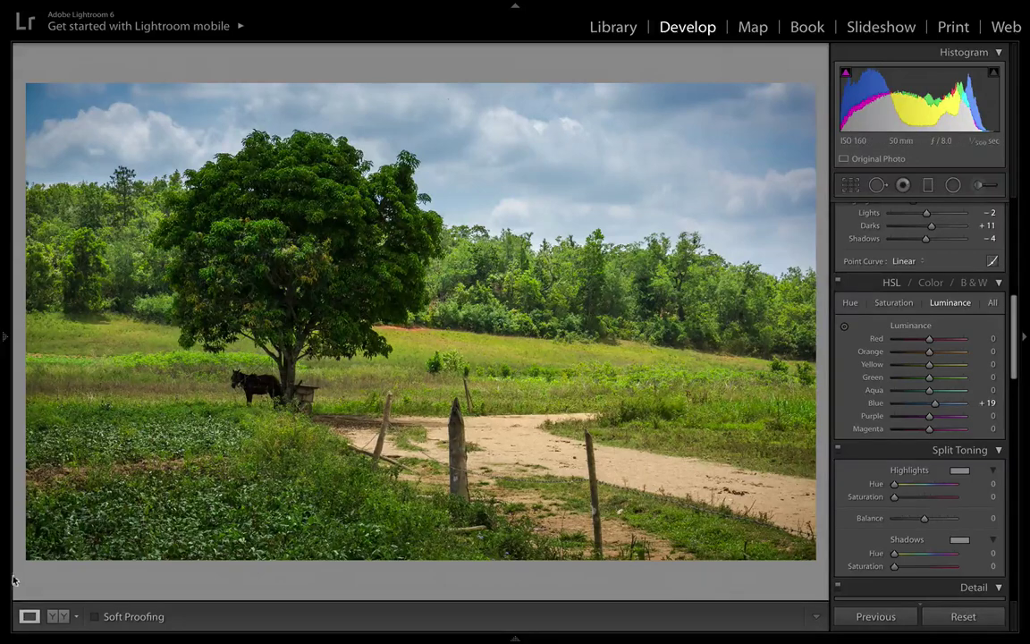
click(927, 184)
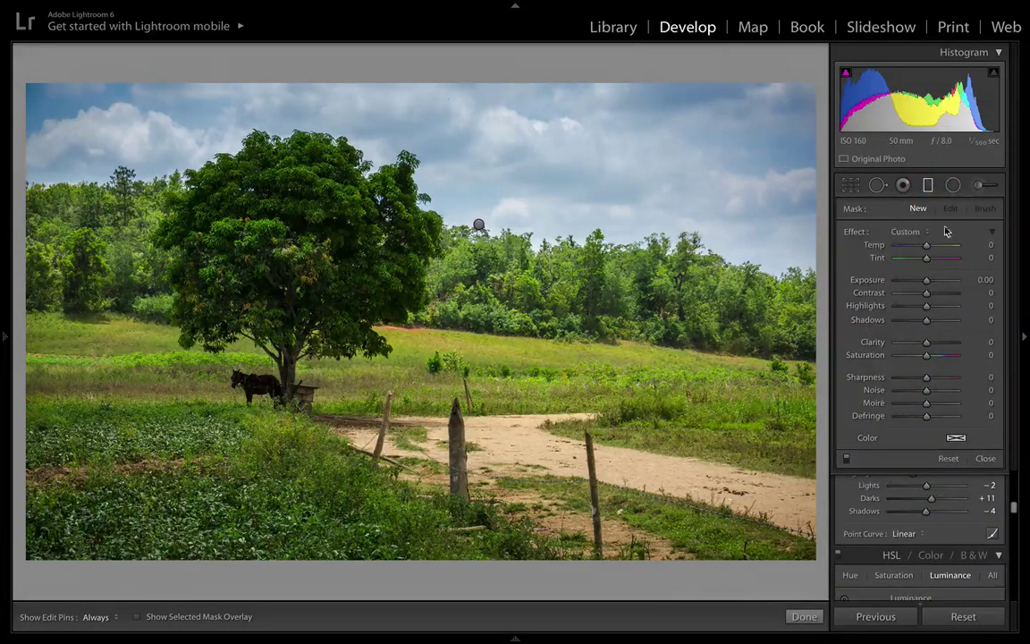
click(925, 231)
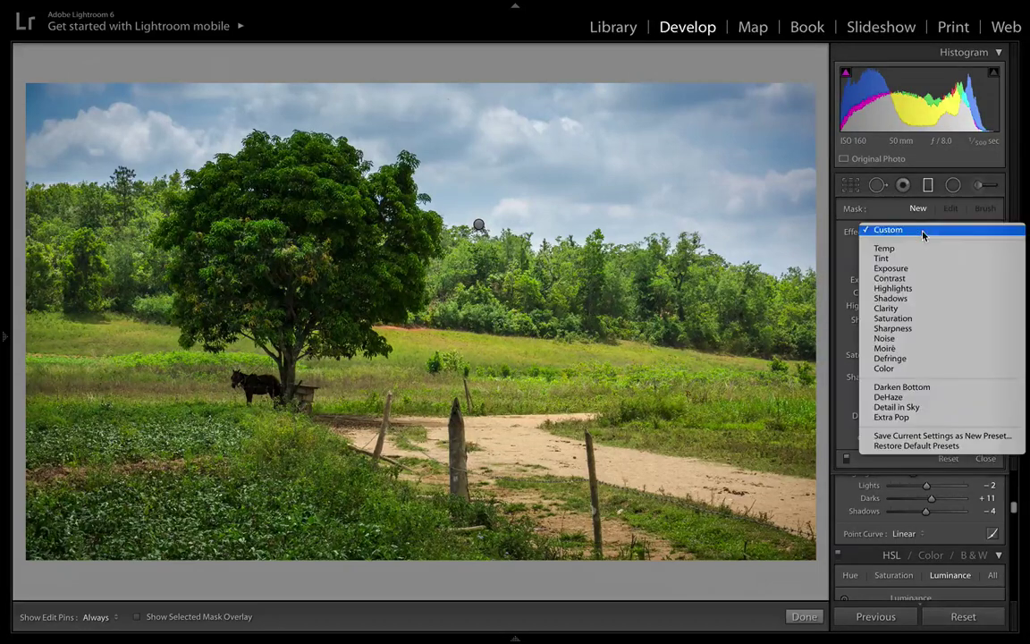
click(921, 386)
drag(220, 530, 237, 442)
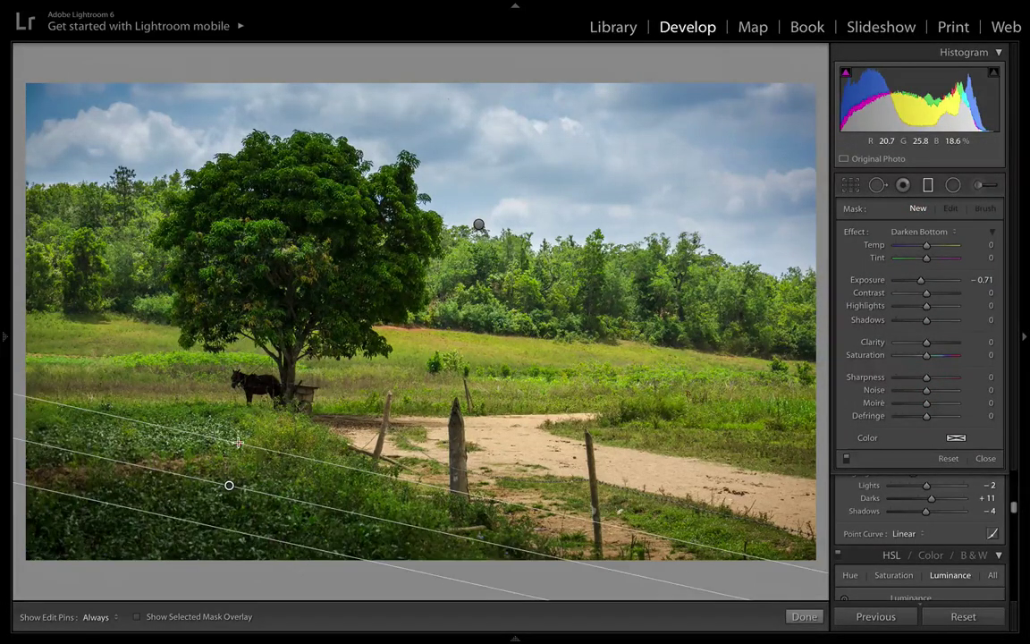
click(804, 616)
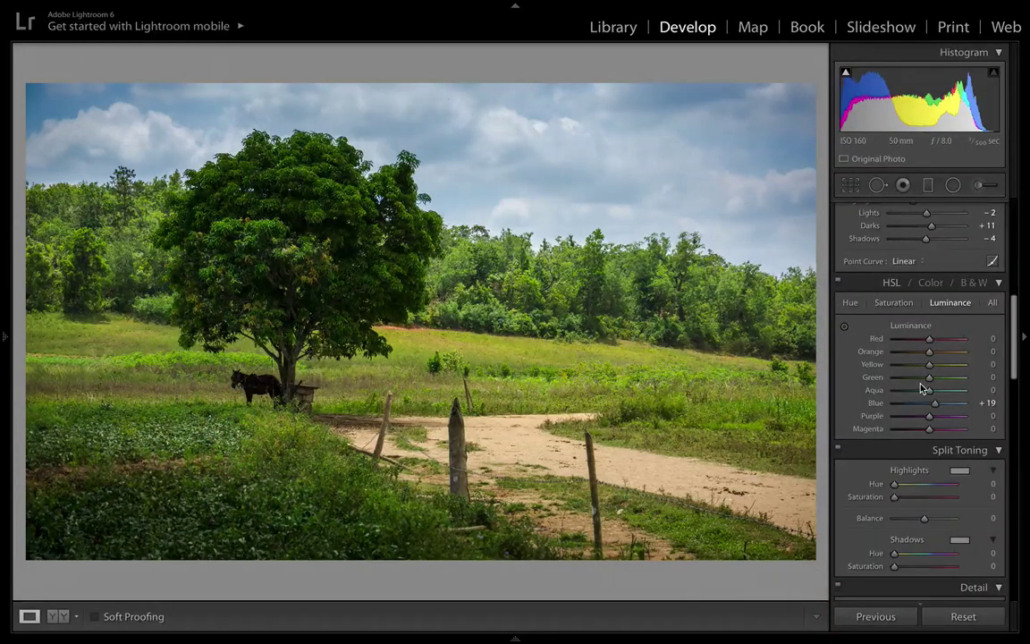
Add a second, steeper Darken Bottom graduated filter over the photo's lower-left corner and refine its position, angle and spread.
click(927, 185)
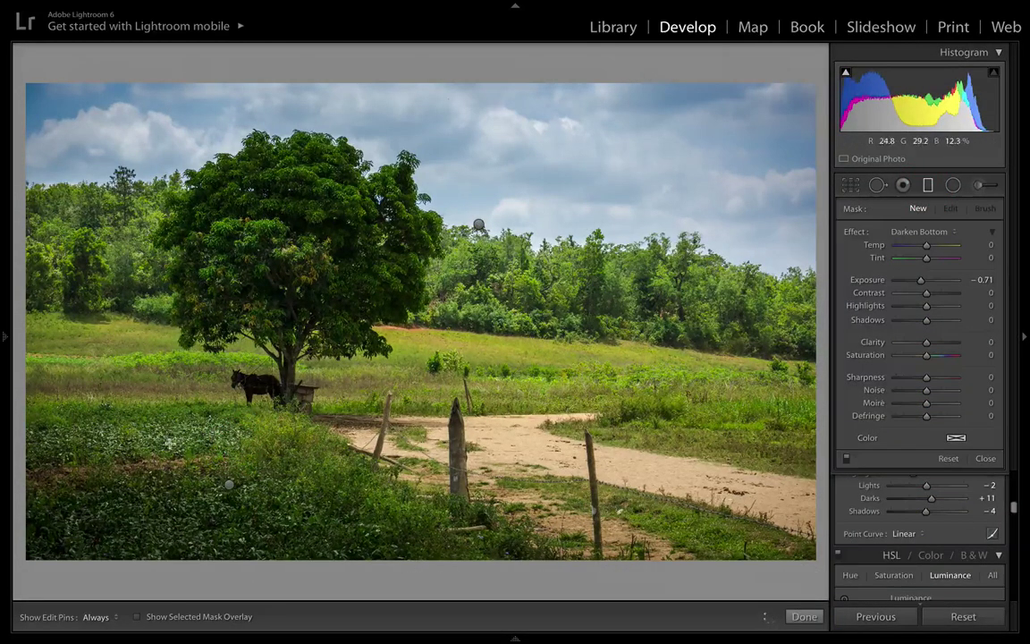
drag(117, 439, 140, 384)
drag(115, 445, 14, 508)
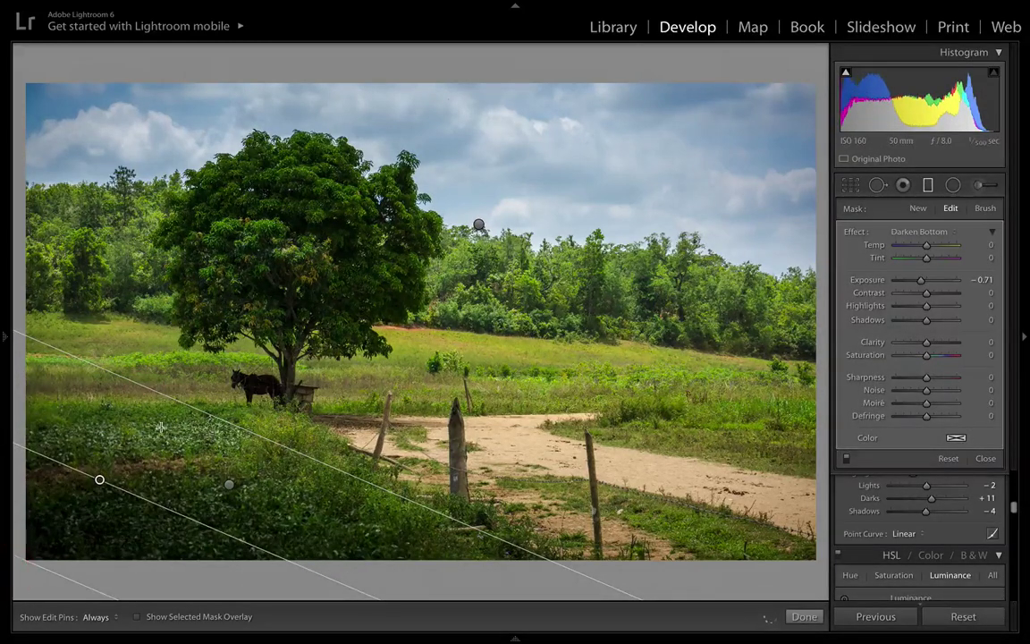
drag(214, 419, 235, 399)
drag(104, 469, 123, 444)
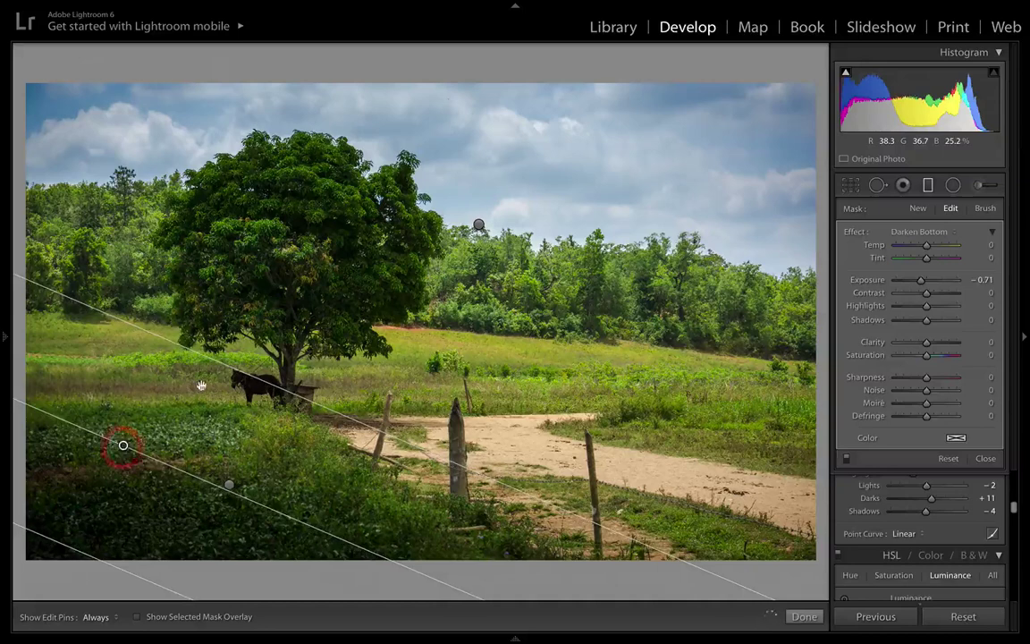
drag(226, 366, 202, 395)
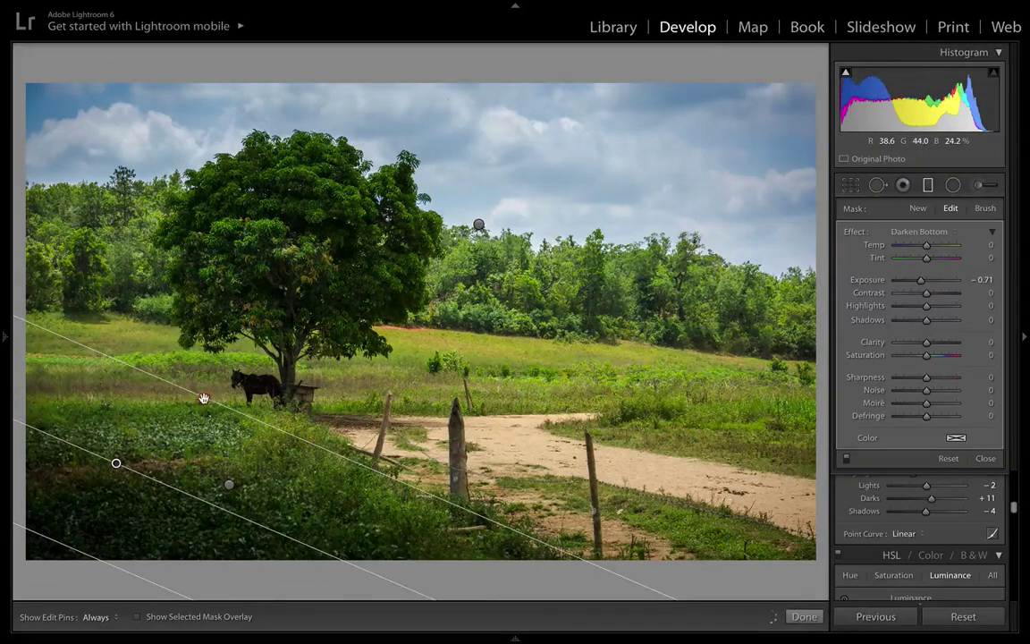
drag(267, 532, 264, 538)
drag(116, 462, 120, 453)
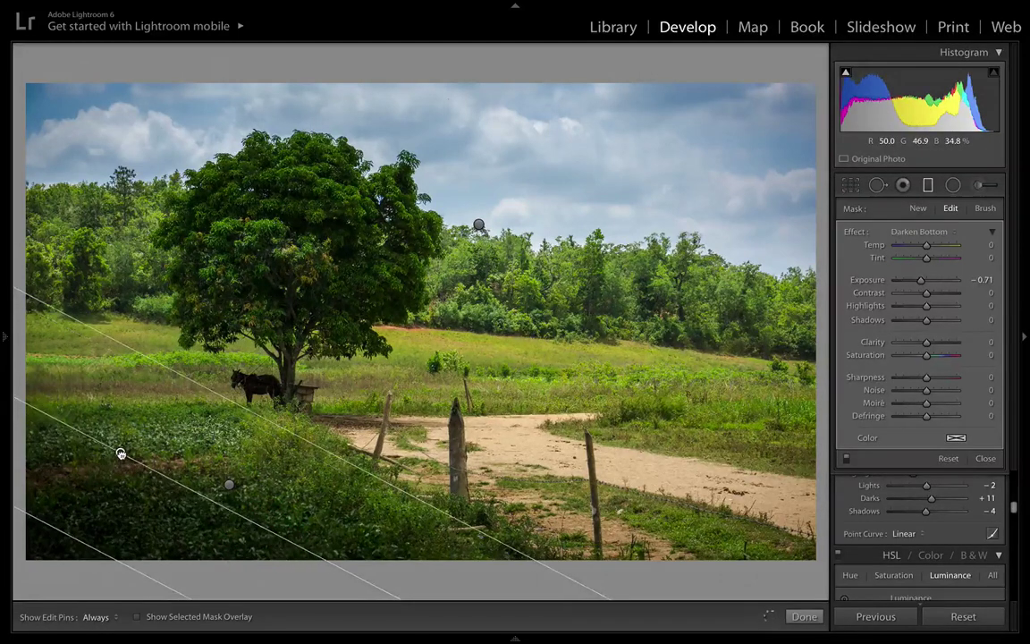
click(804, 616)
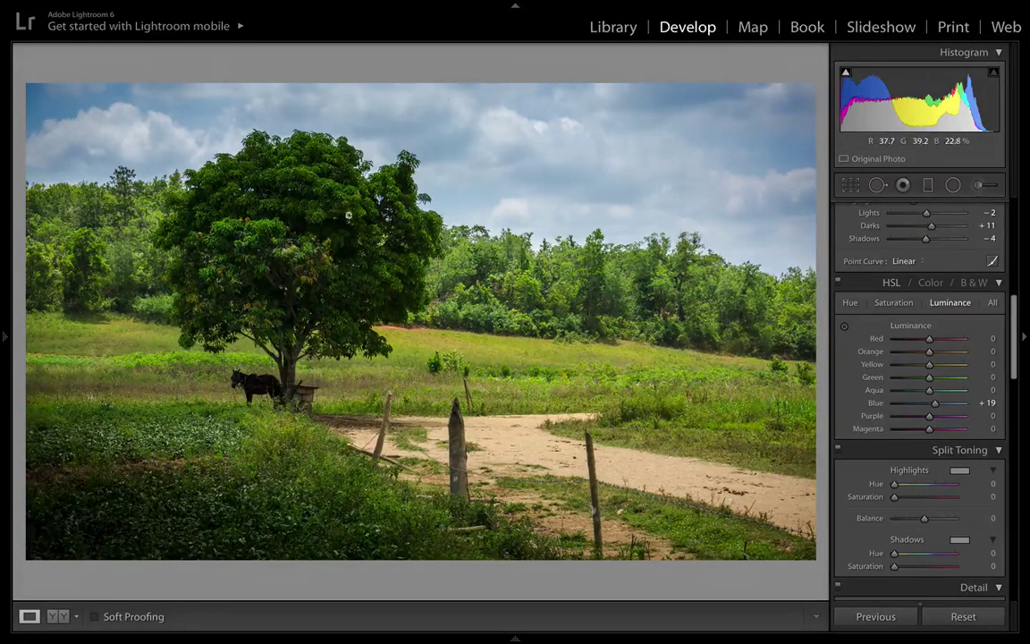
Add a wide elliptical radial filter with the Extra Pop preset around the tree and field, flattened and shifted toward the tree.
click(953, 185)
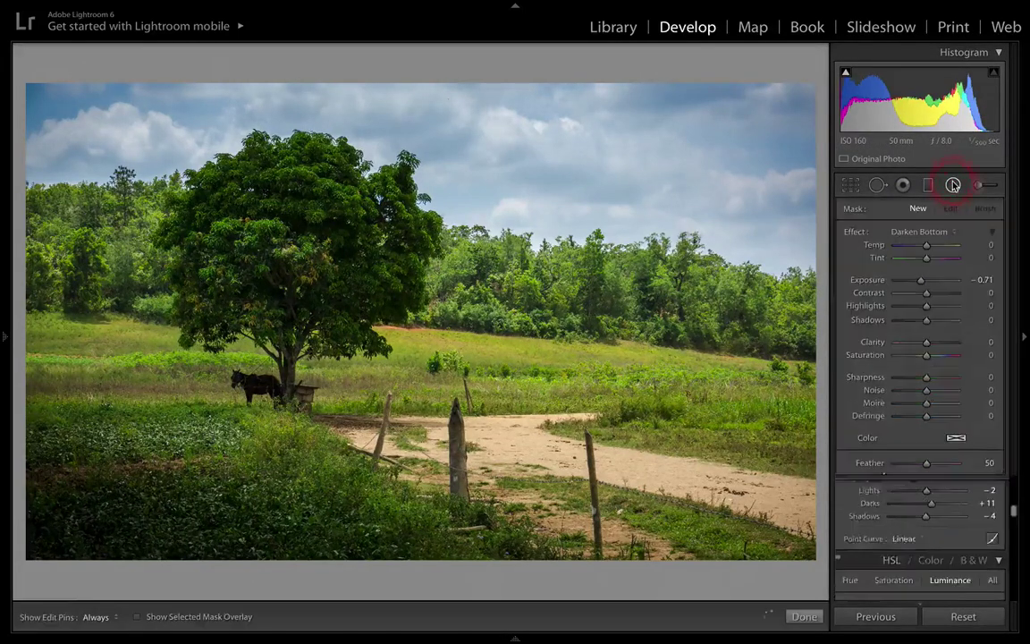
click(944, 236)
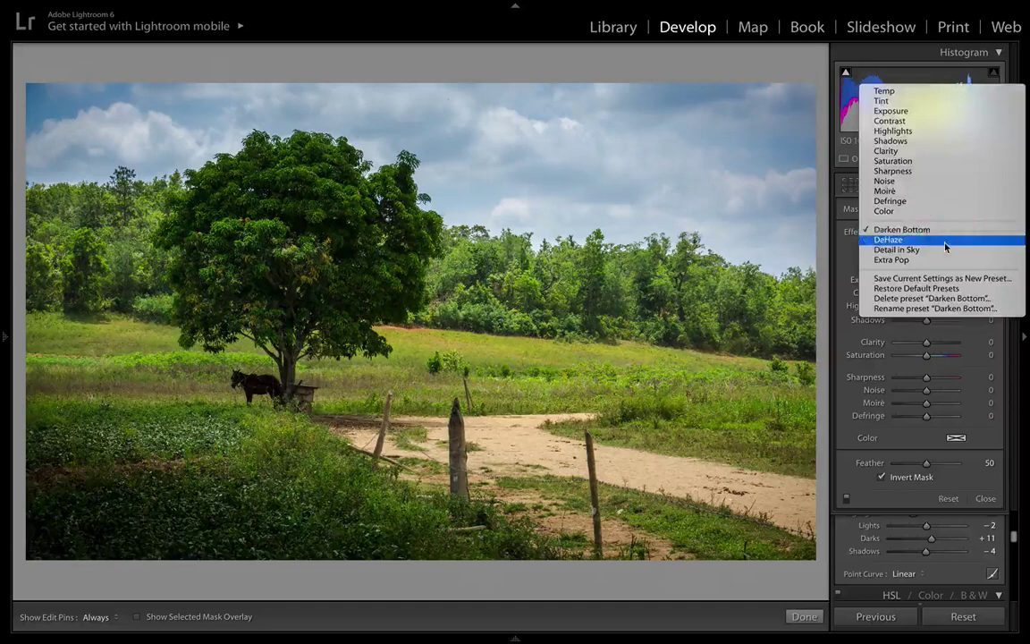
click(941, 257)
drag(397, 292, 726, 456)
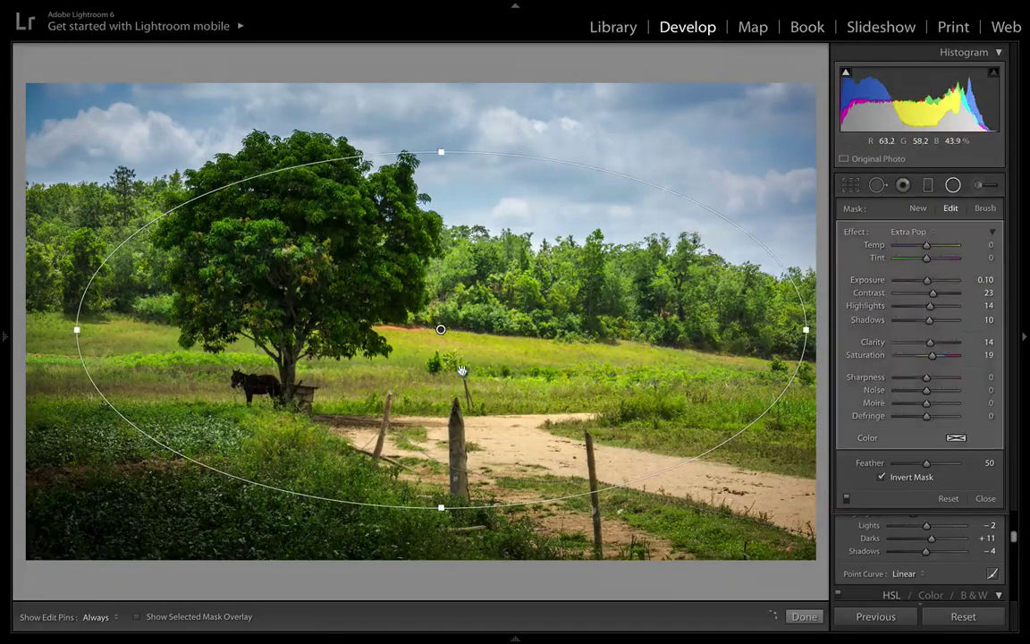
drag(436, 331, 389, 324)
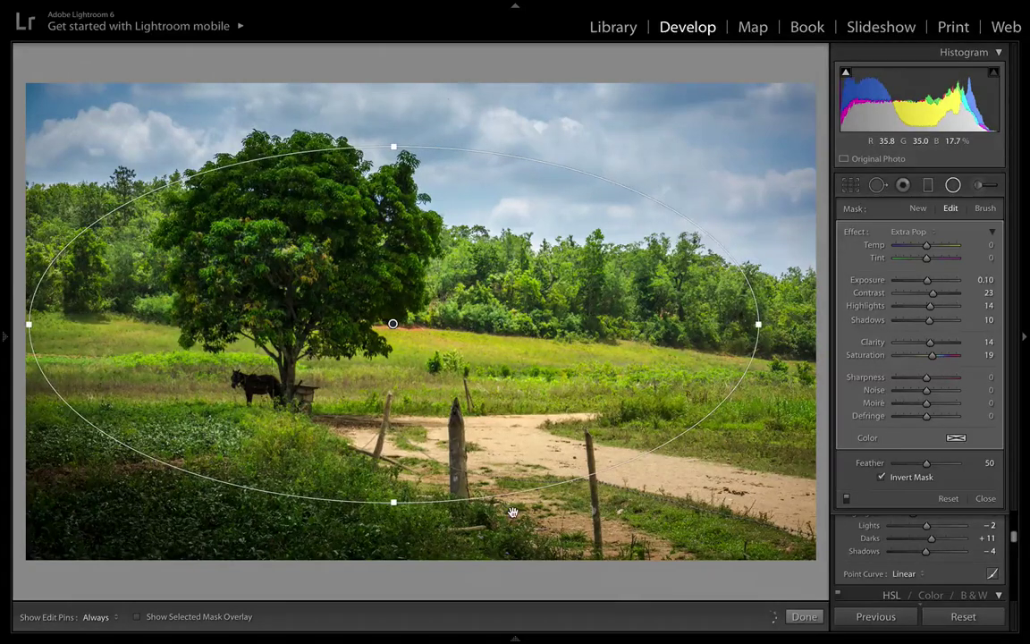
drag(395, 502, 393, 463)
drag(404, 319, 384, 314)
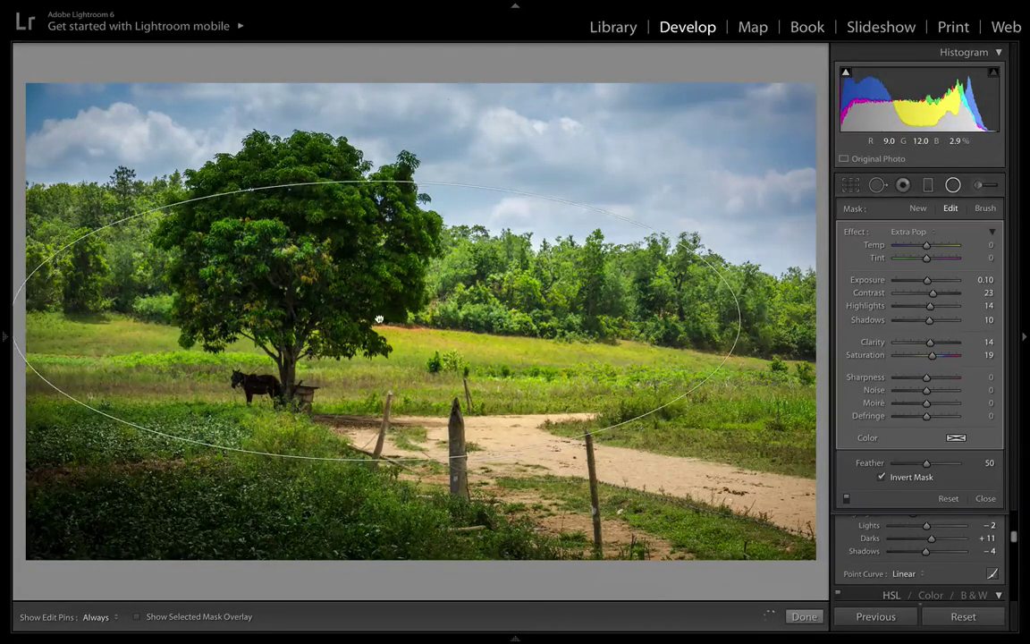
click(802, 616)
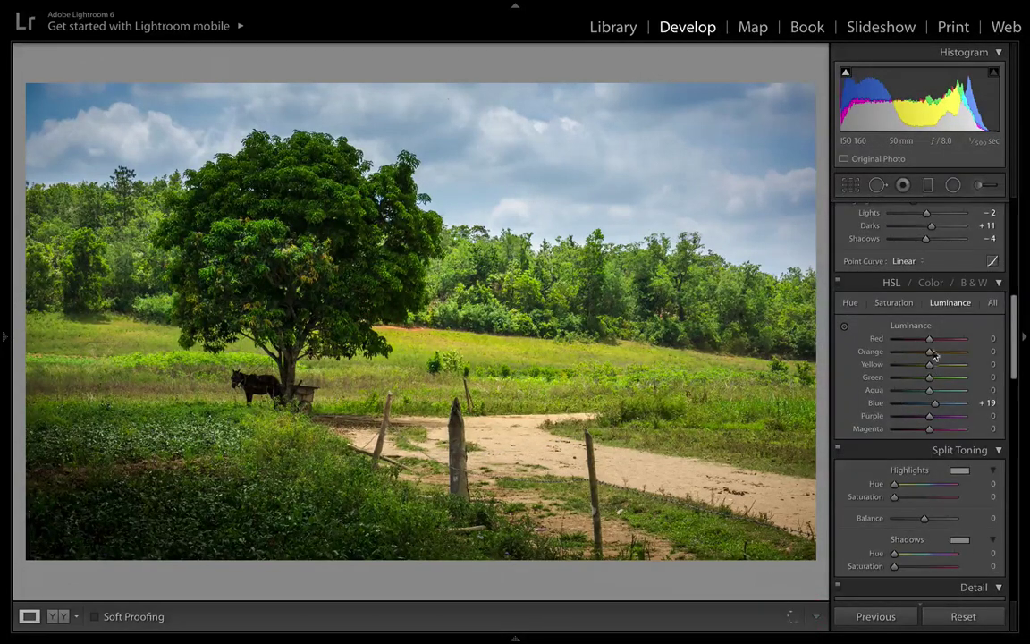
Set the existing radial filter around the tree and field to shadows 25 and clarity 19, and finish editing it.
click(952, 184)
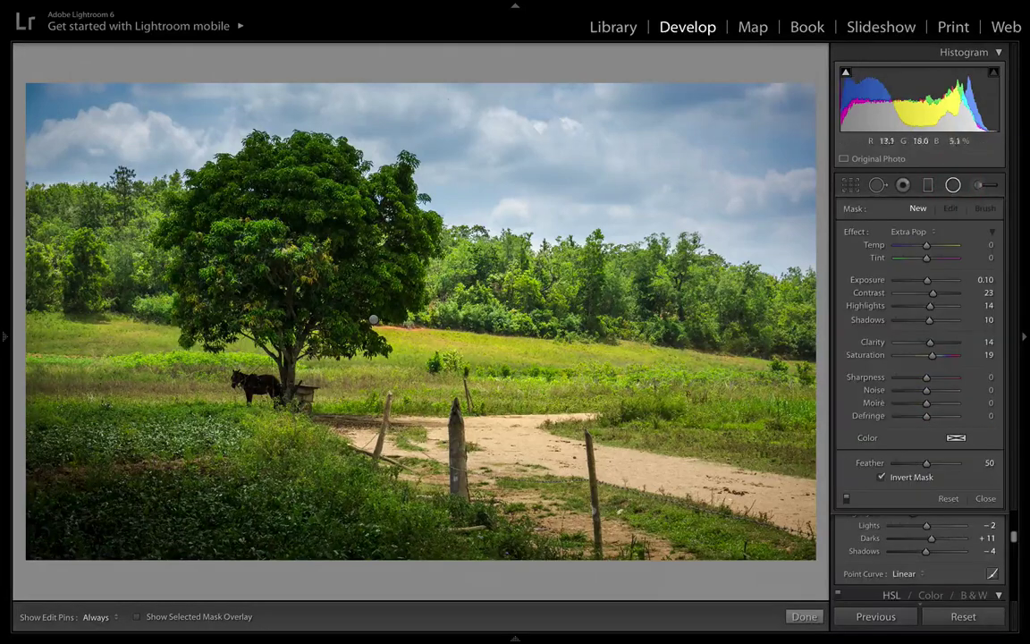
drag(375, 320, 739, 458)
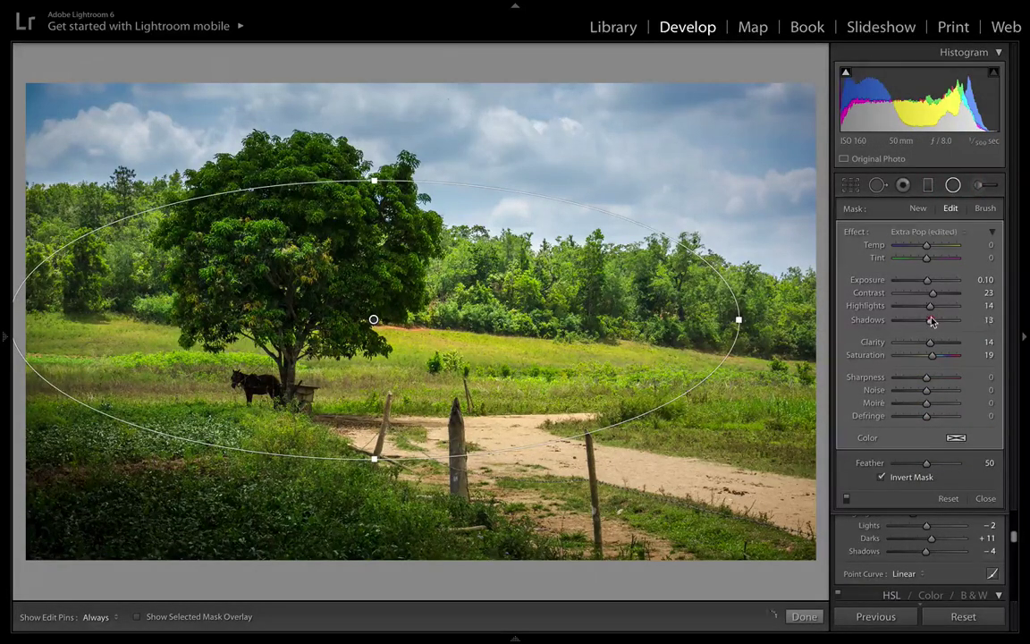
drag(934, 321, 932, 346)
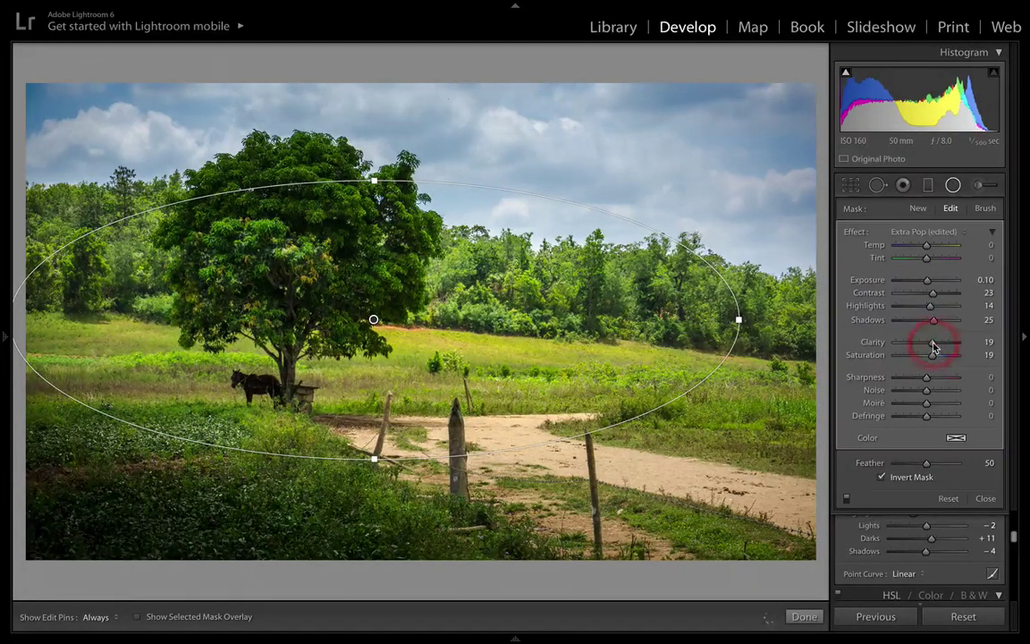
click(803, 615)
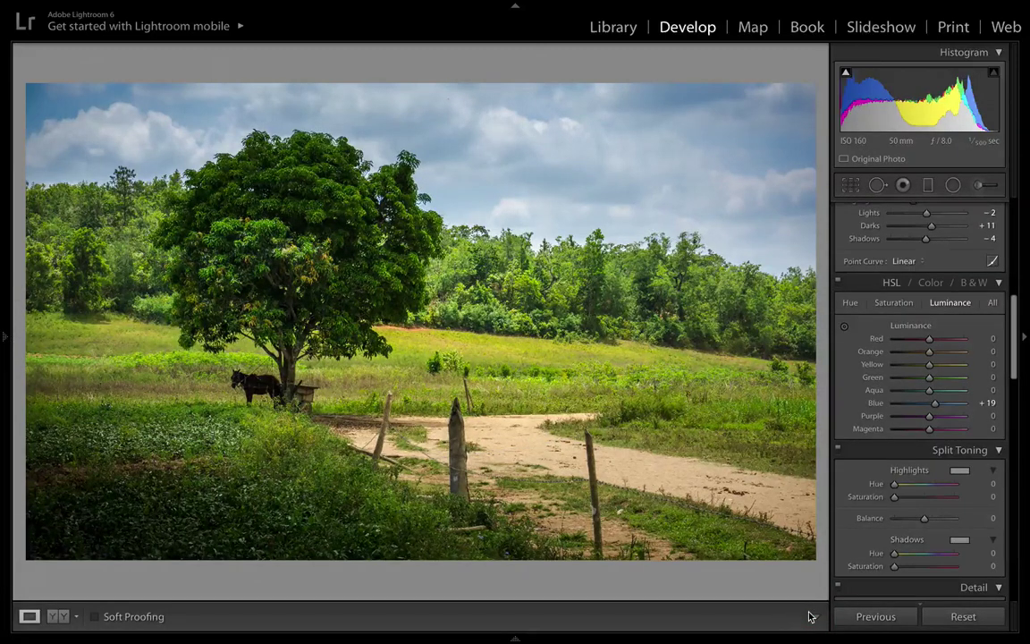
Reset the adjustment brush effect, set exposure 0.10, highlights 18 and shadows 22, and paint the lower-right foreground beside the dirt path.
click(993, 186)
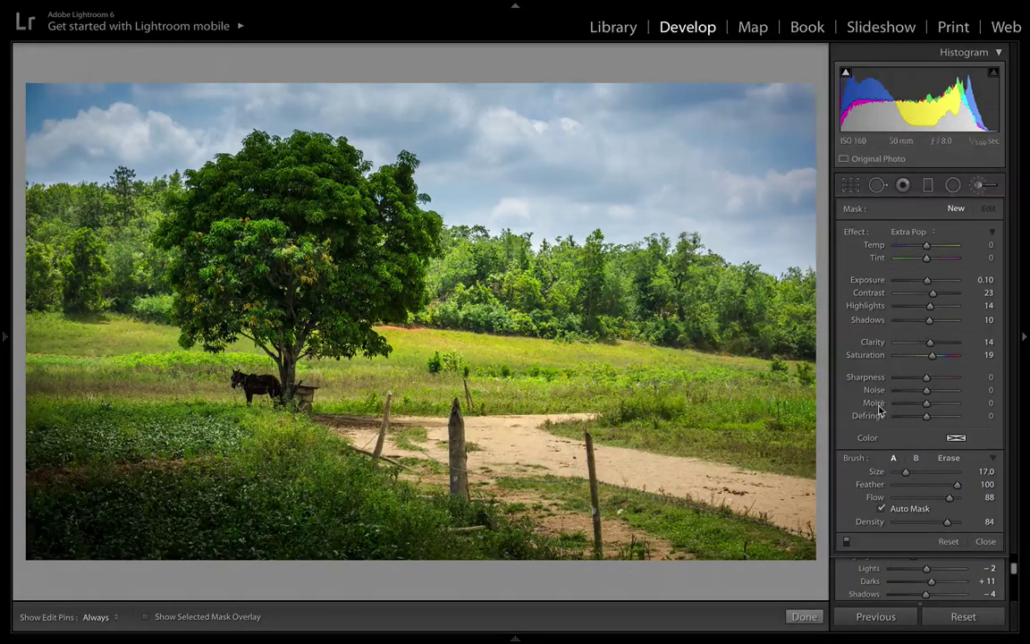
double_click(854, 232)
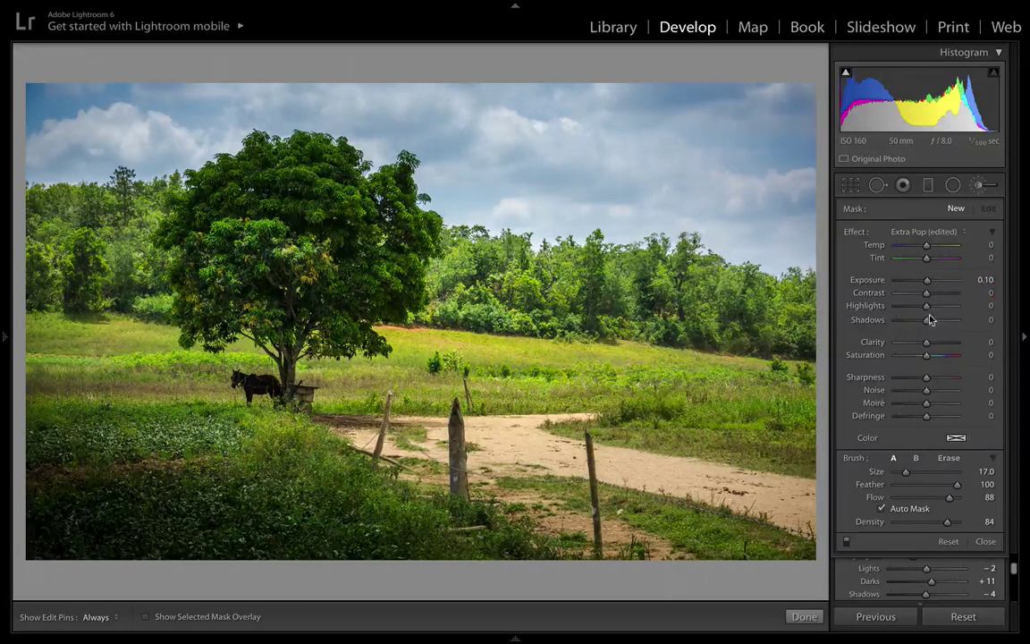
drag(929, 308, 933, 322)
key(h)
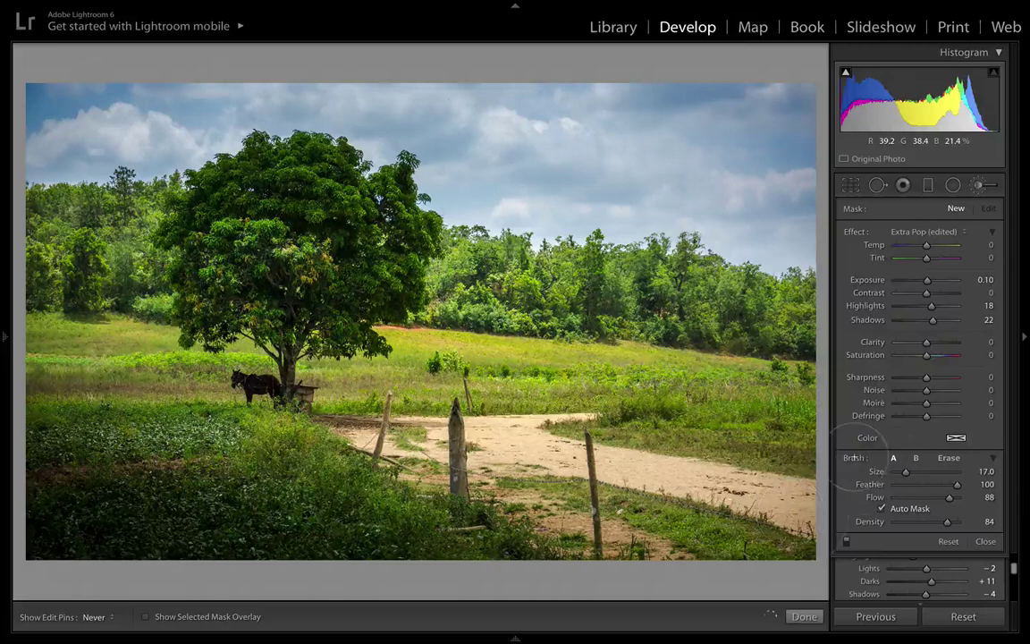
key(alt)
key(h)
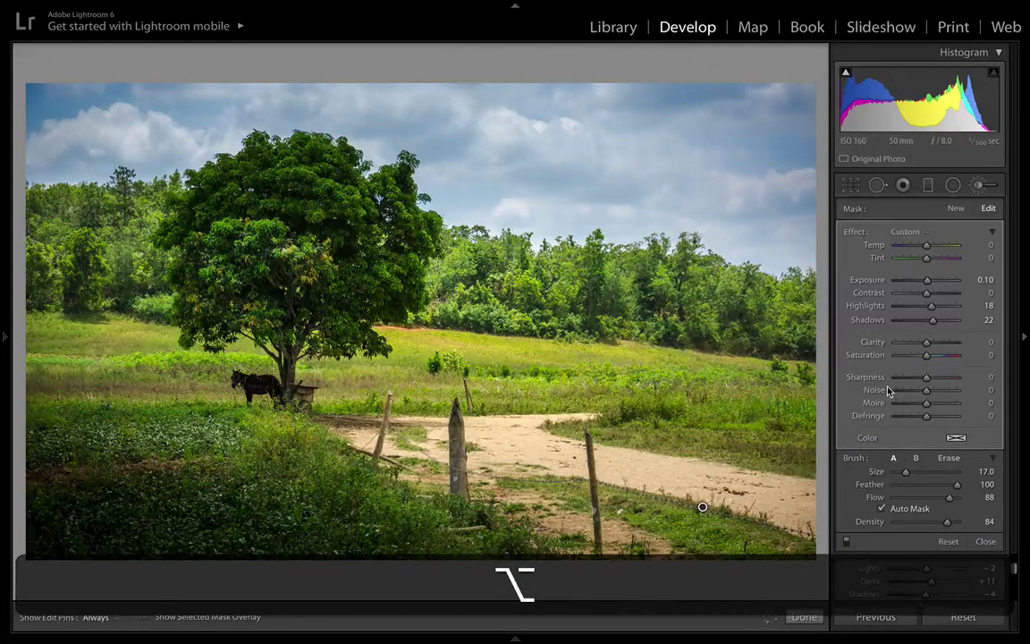
Compare the photo with the brush adjustments switched off and on, and with the edit pin hidden and shown.
click(848, 542)
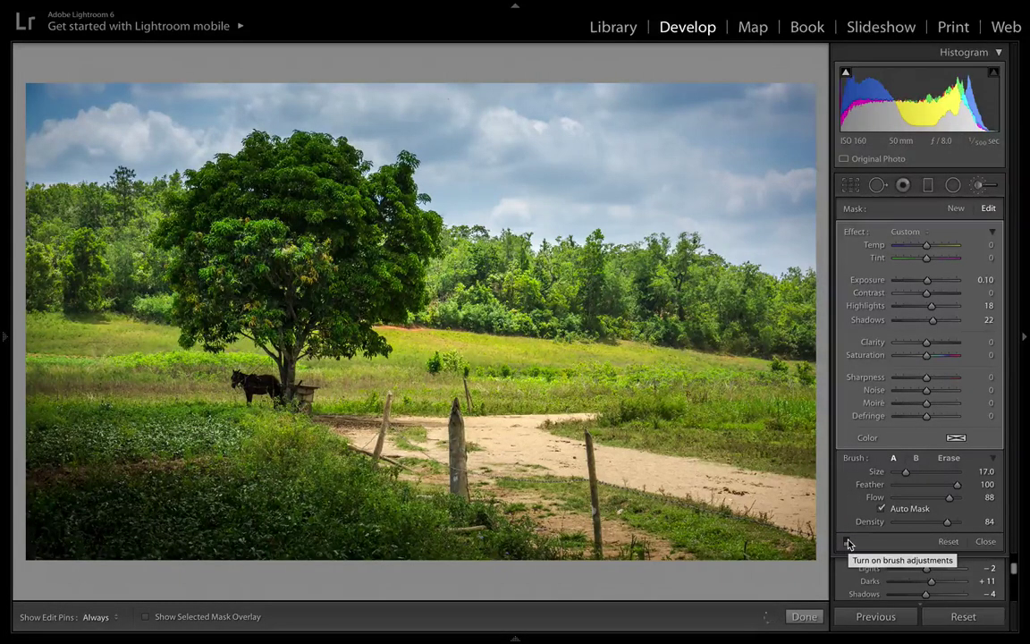
click(848, 542)
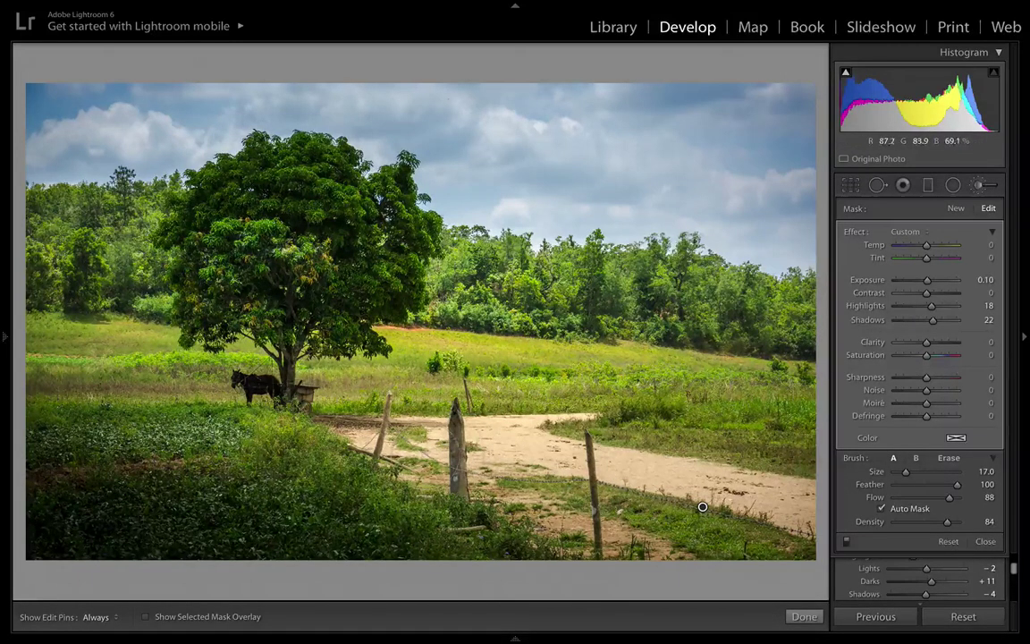
key(h)
key(h)
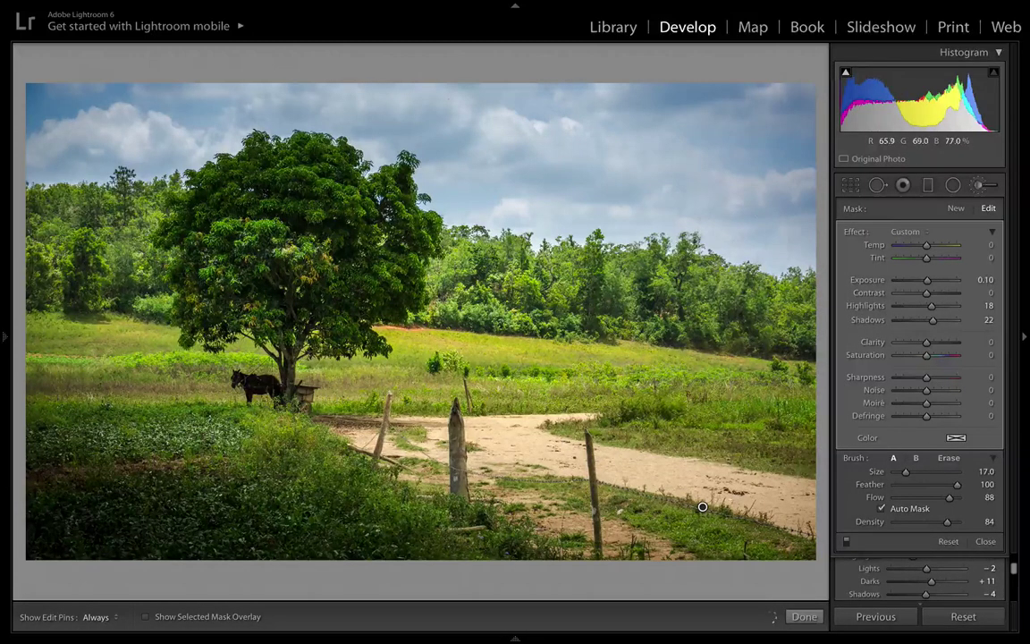
Adjust the sky's graduated filter to temp -6, exposure 0.21, contrast 38, shadows -13 and saturation 3, and finish editing it.
click(928, 185)
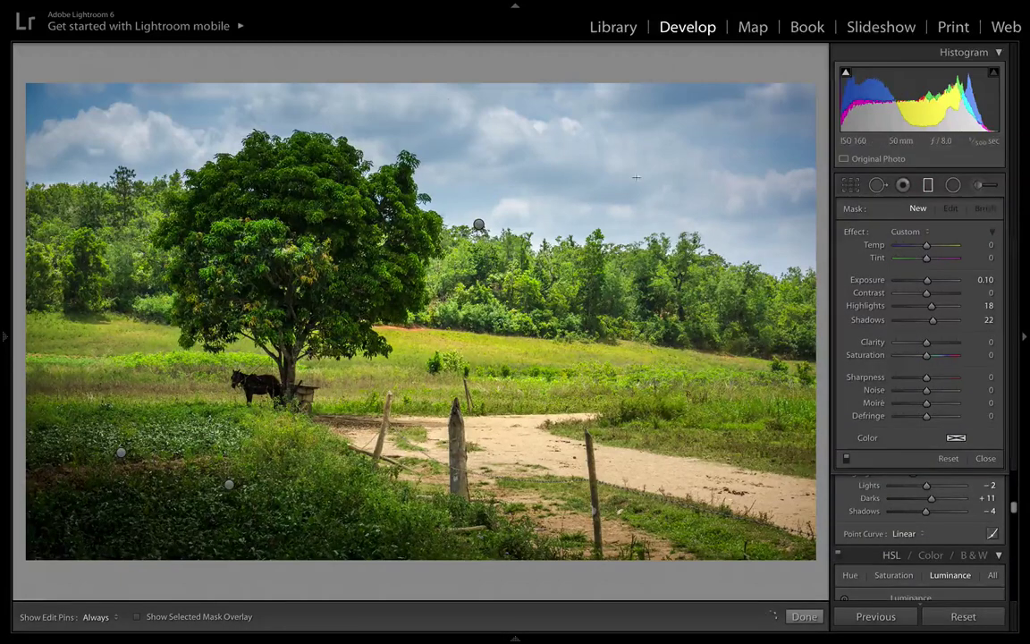
click(479, 223)
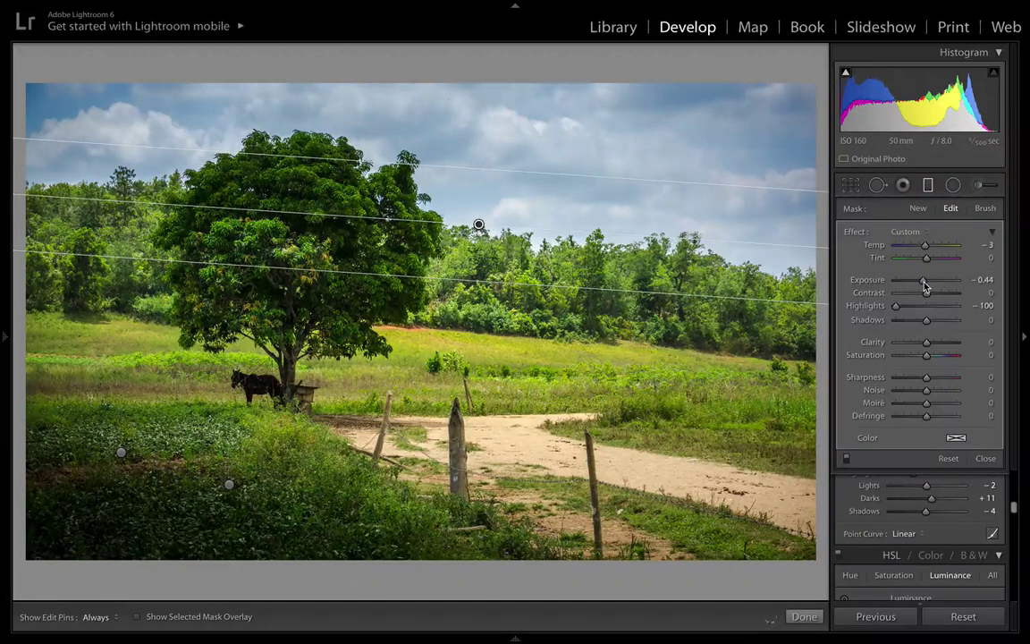
drag(925, 285, 927, 284)
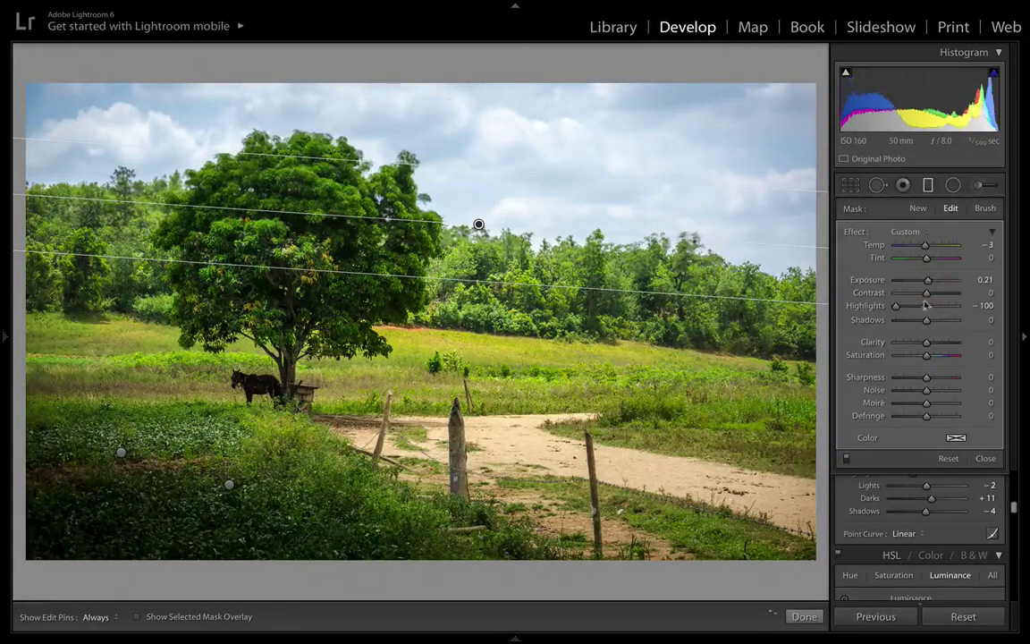
drag(927, 323, 941, 299)
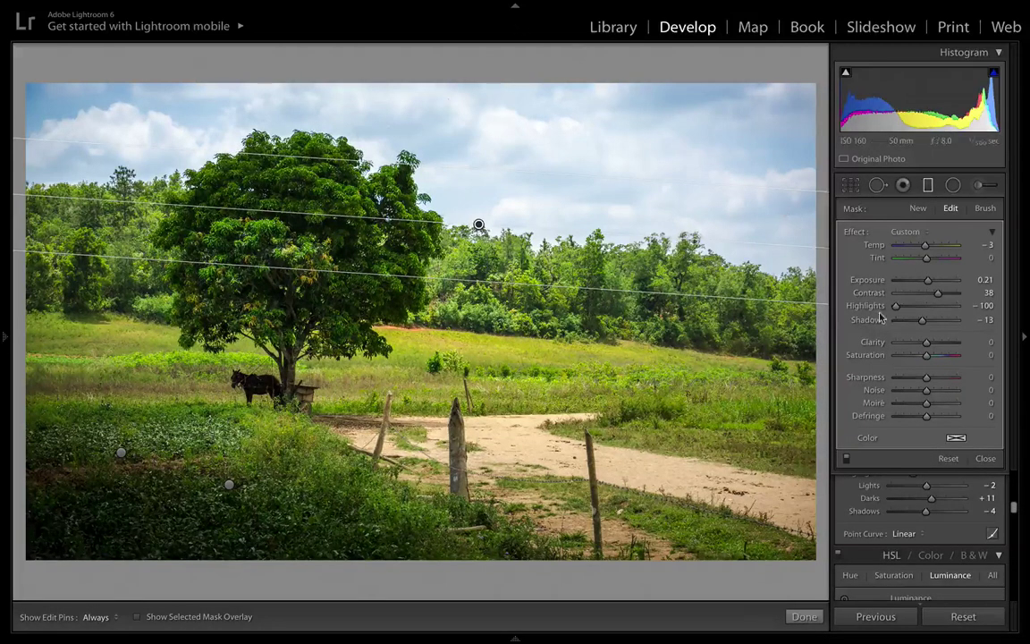
drag(927, 251, 924, 251)
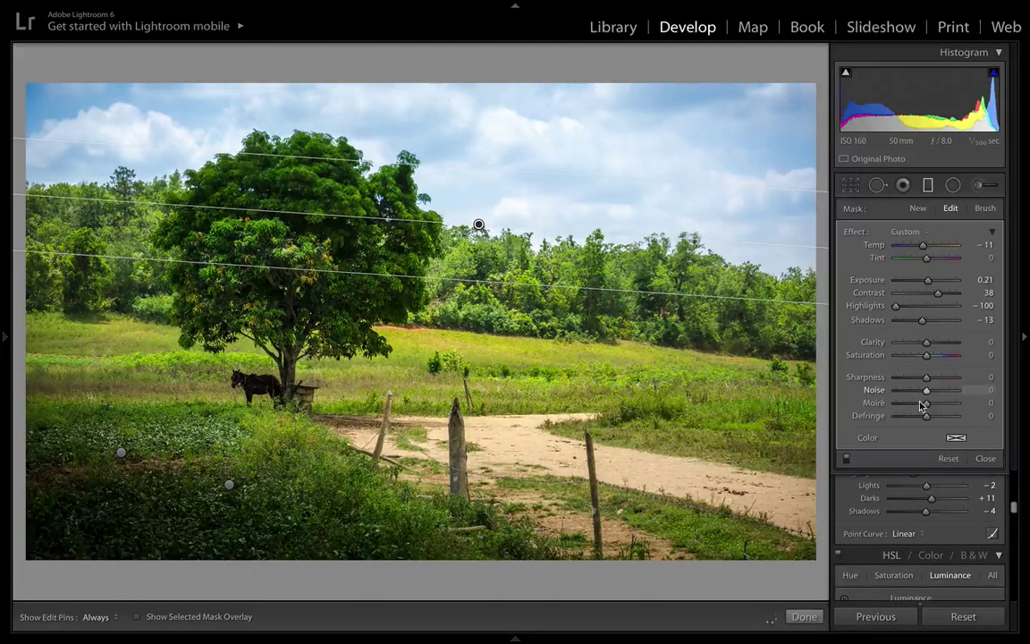
mouse_move(927, 358)
mouse_down()
mouse_move(938, 357)
mouse_move(928, 359)
mouse_up()
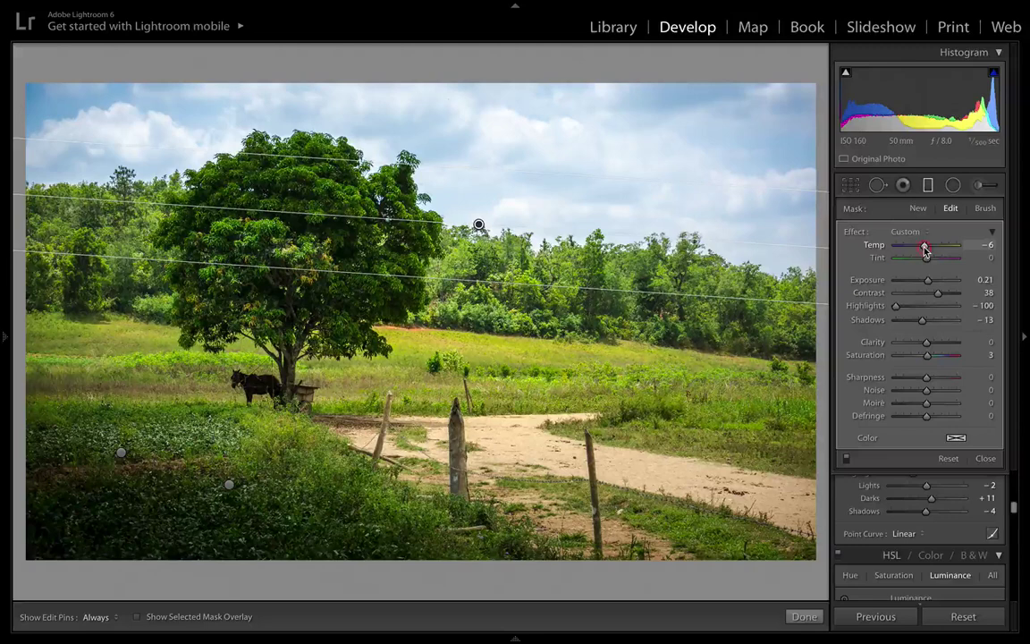
click(804, 616)
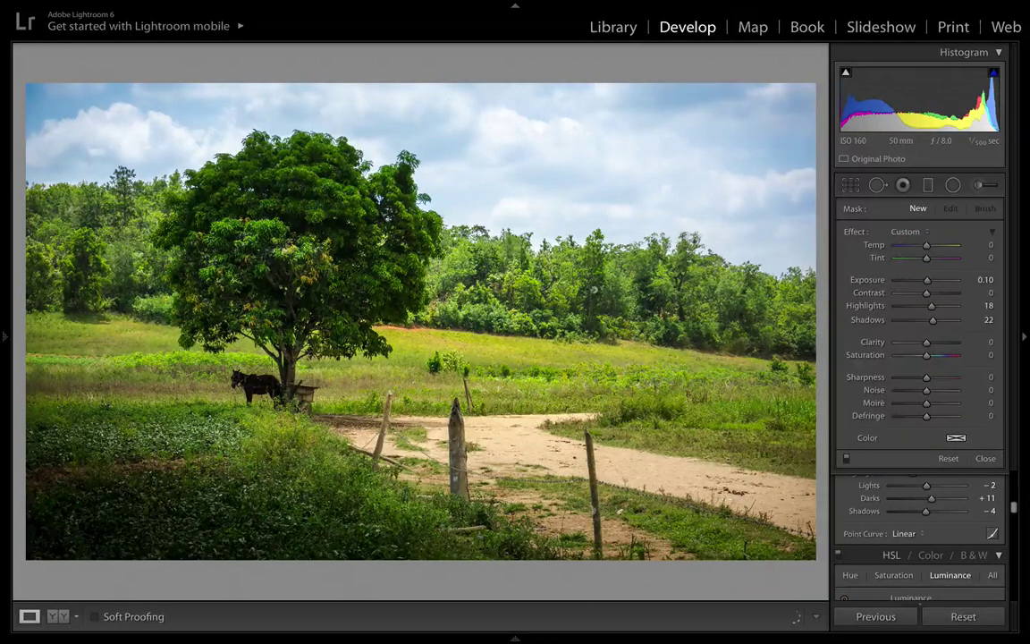
Compare the photo before and after editing, and enable the lens profile corrections.
key(y)
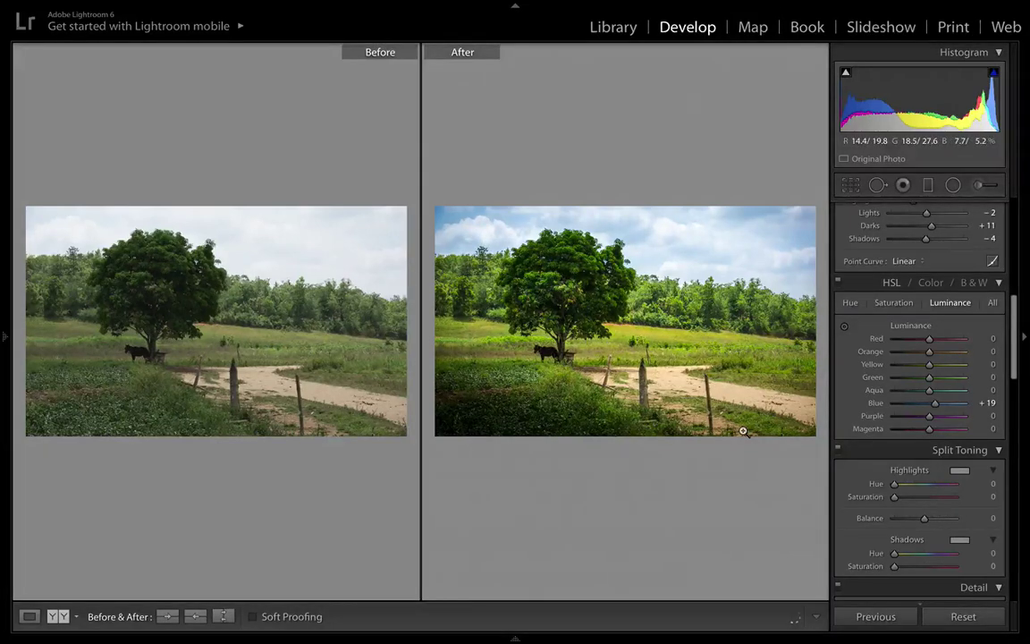
key(y)
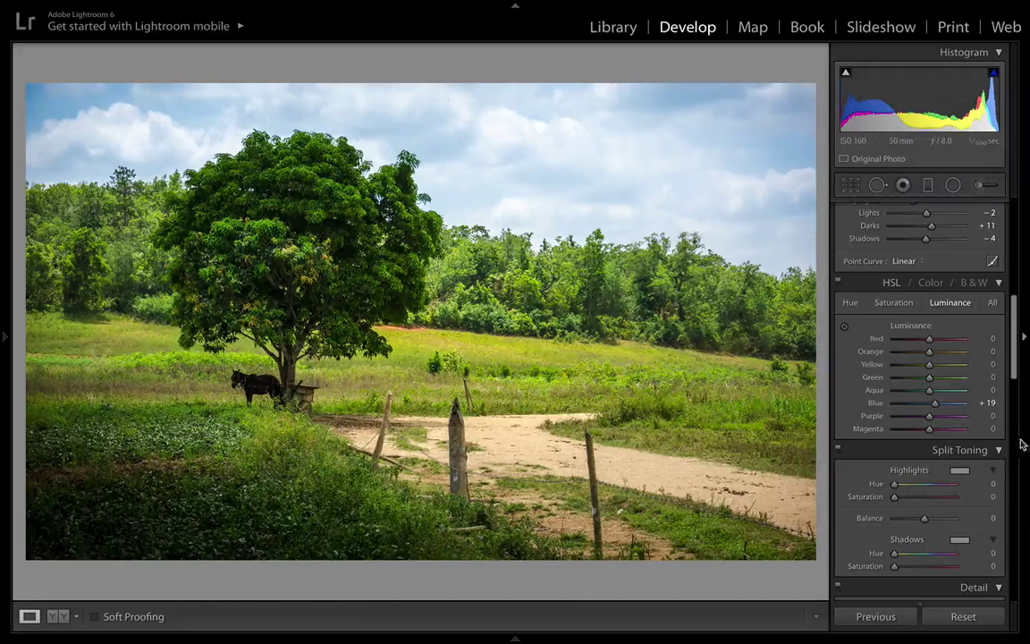
scroll(936, 416, down, 10)
scroll(936, 416, down, 6)
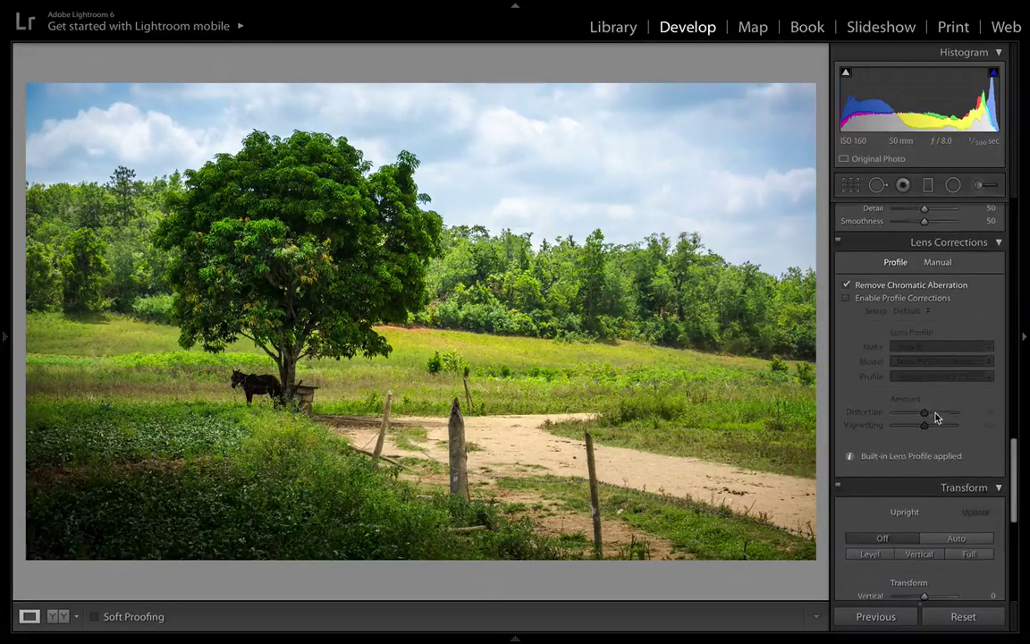
click(887, 301)
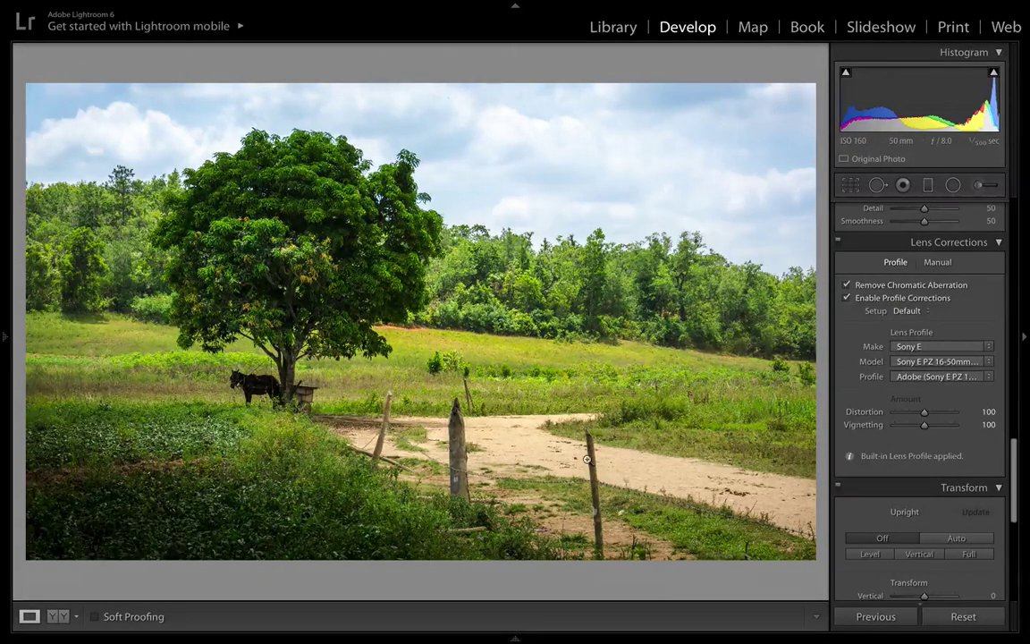
Strengthen the post-crop vignette by setting its amount to -25.
scroll(926, 396, up, 10)
scroll(926, 395, down, 10)
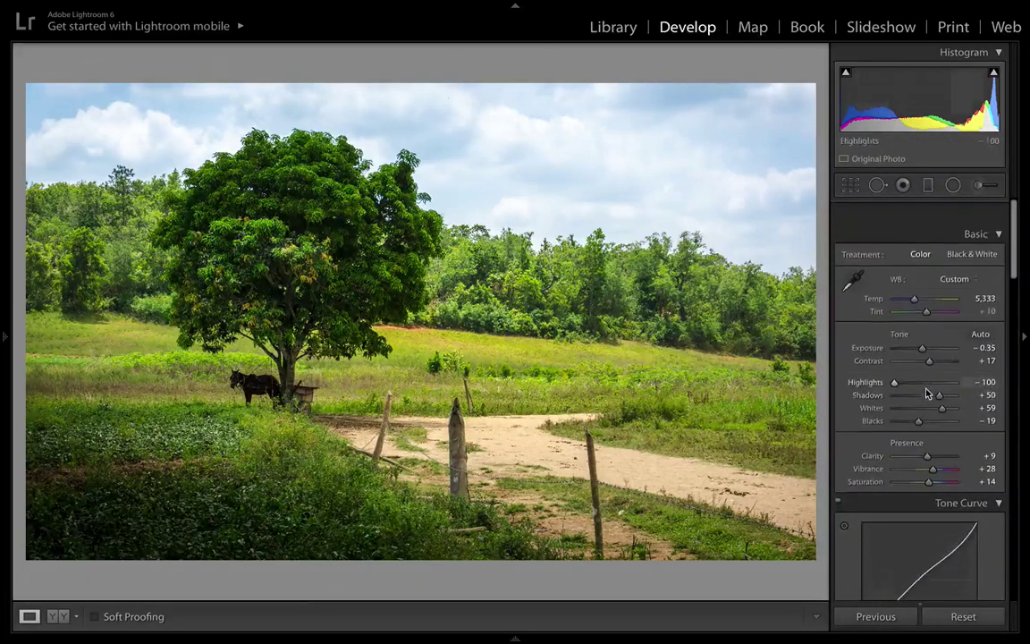
scroll(926, 411, up, 1)
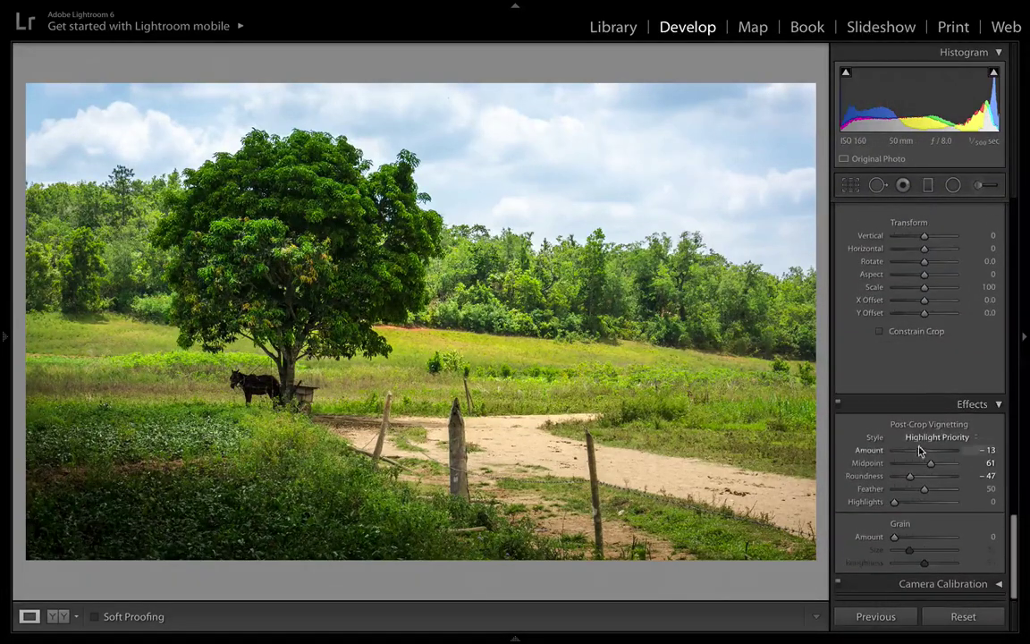
drag(918, 453, 915, 454)
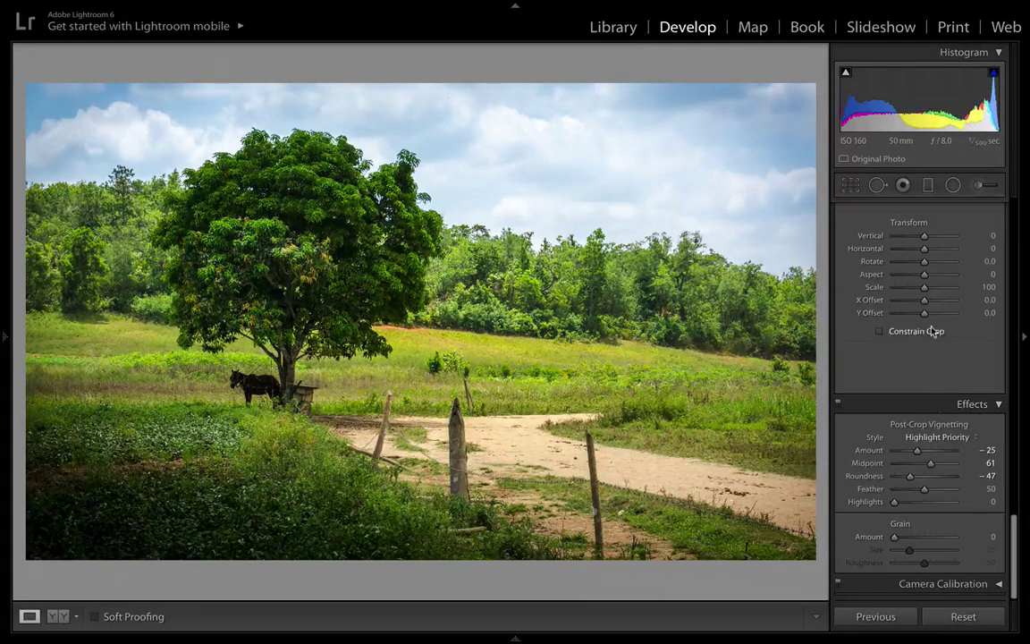
Review the applied settings, compare the finished photo side by side with the original, and view it full screen.
scroll(931, 327, up, 6)
scroll(930, 327, up, 2)
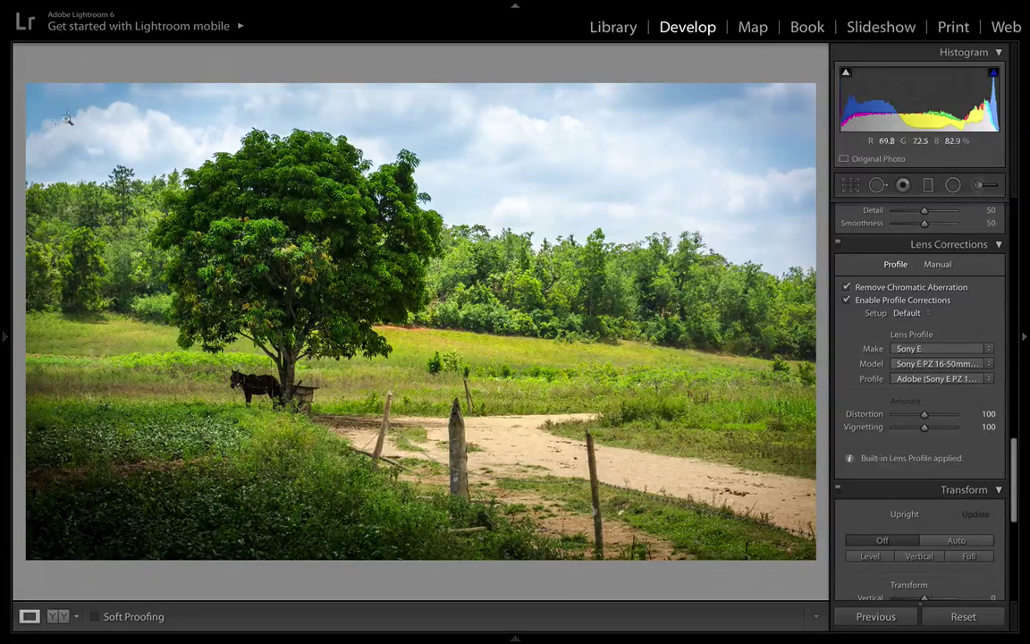
scroll(861, 468, down, 4)
scroll(861, 469, down, 5)
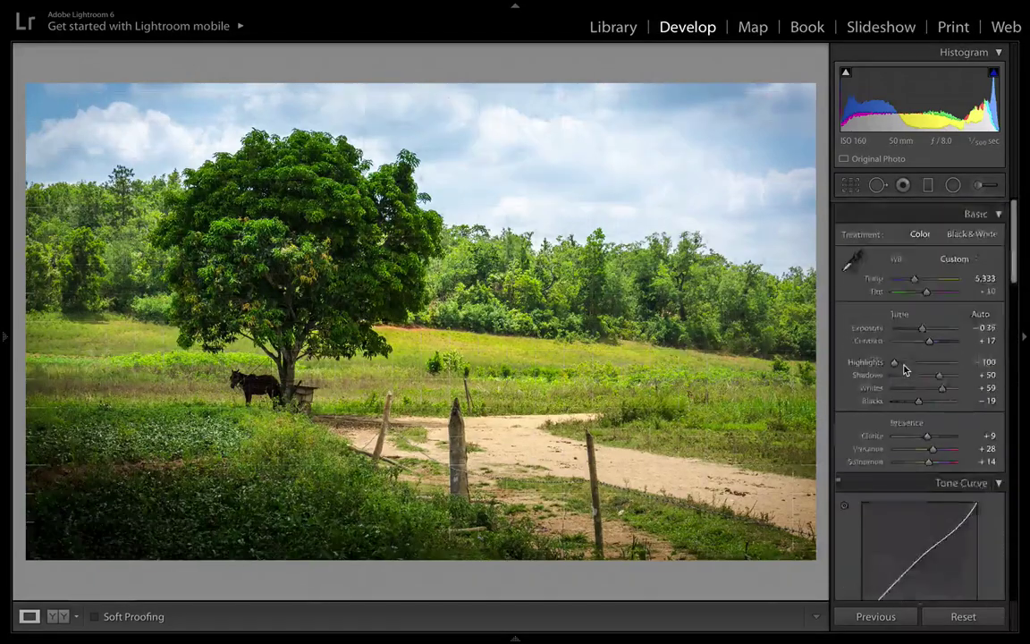
scroll(869, 271, down, 1)
key(y)
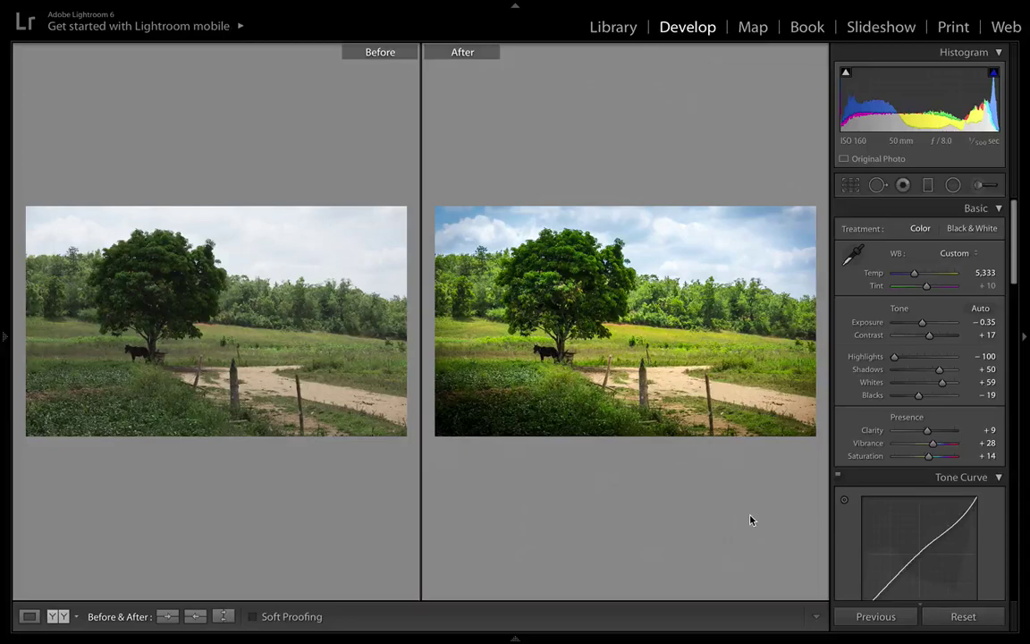
key(y)
key(f)
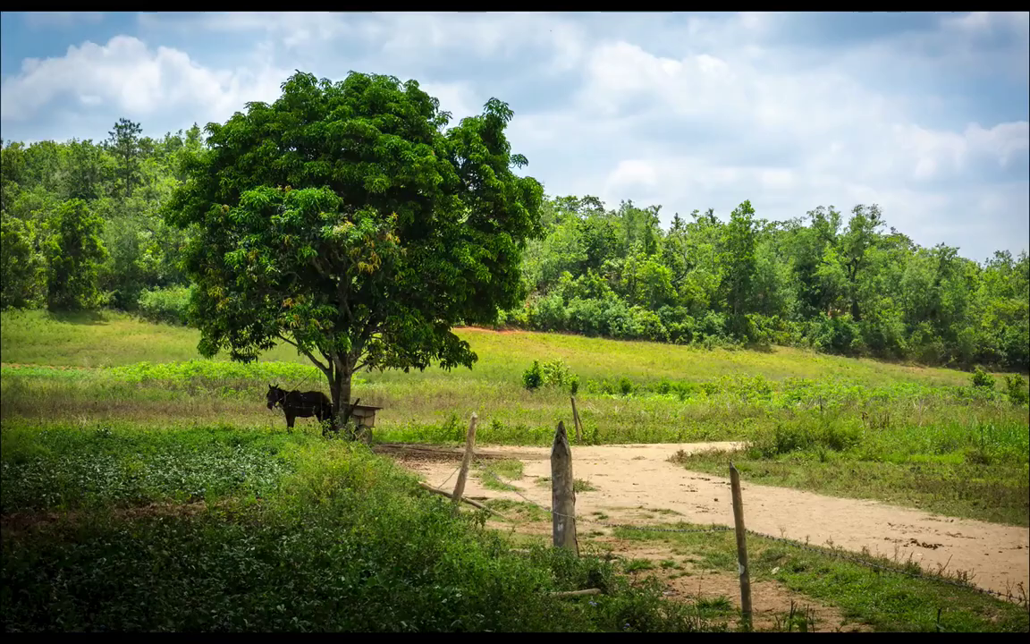